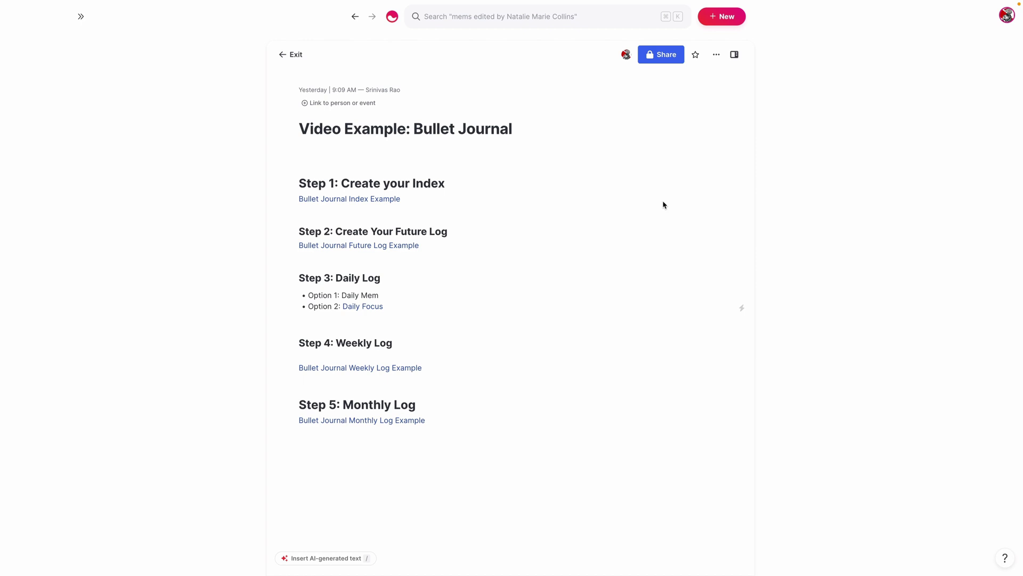
Open the Bullet Journal Index Example beside the video guide and swap it into the main pane
{"action": "left_click", "coordinate": [364, 200]}
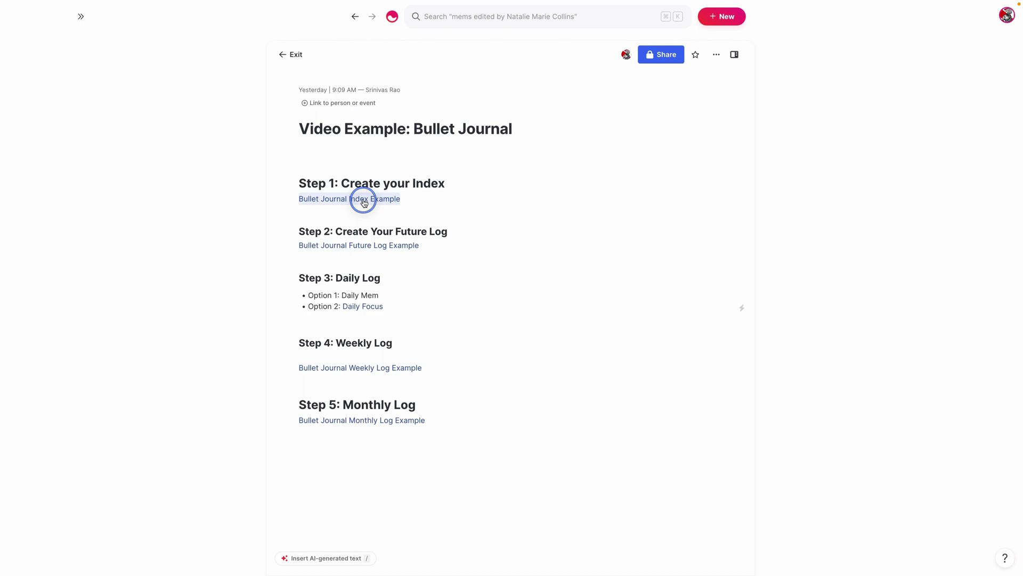
{"action": "left_click", "coordinate": [571, 54]}
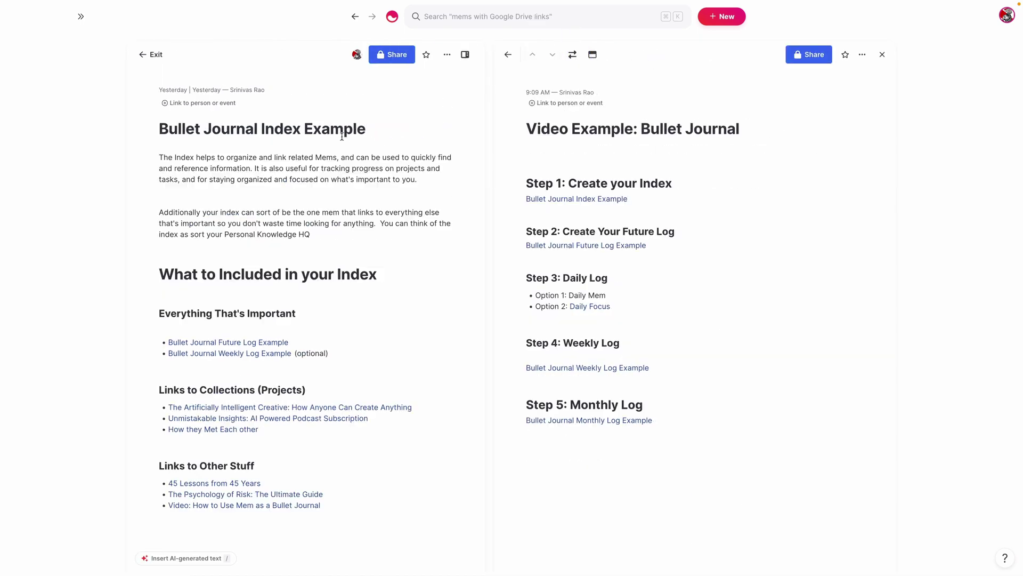
{"action": "scroll", "coordinate": [180, 260], "scroll_direction": "down", "scroll_amount": 1}
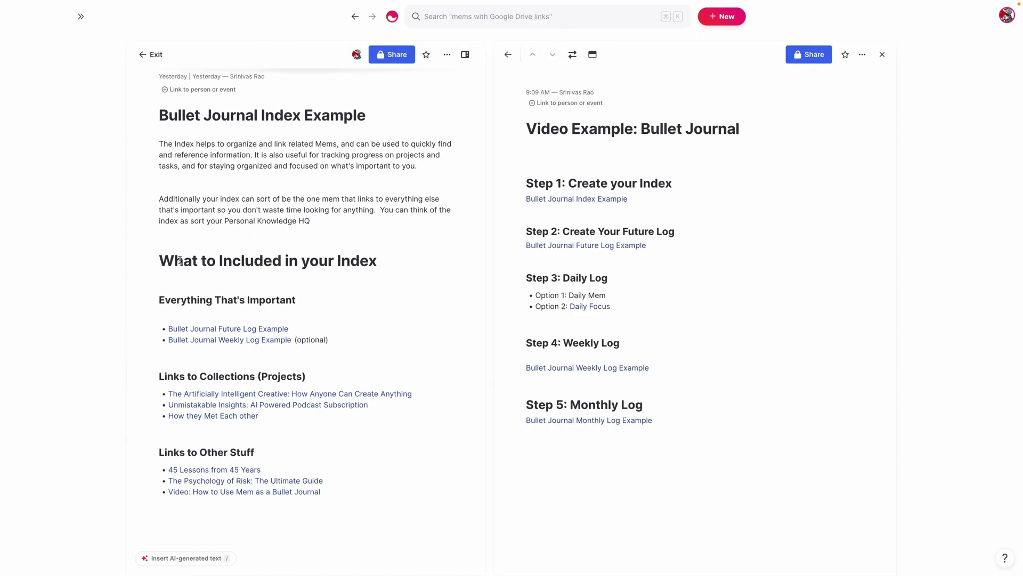
{"action": "scroll", "coordinate": [305, 240], "scroll_direction": "down", "scroll_amount": 1}
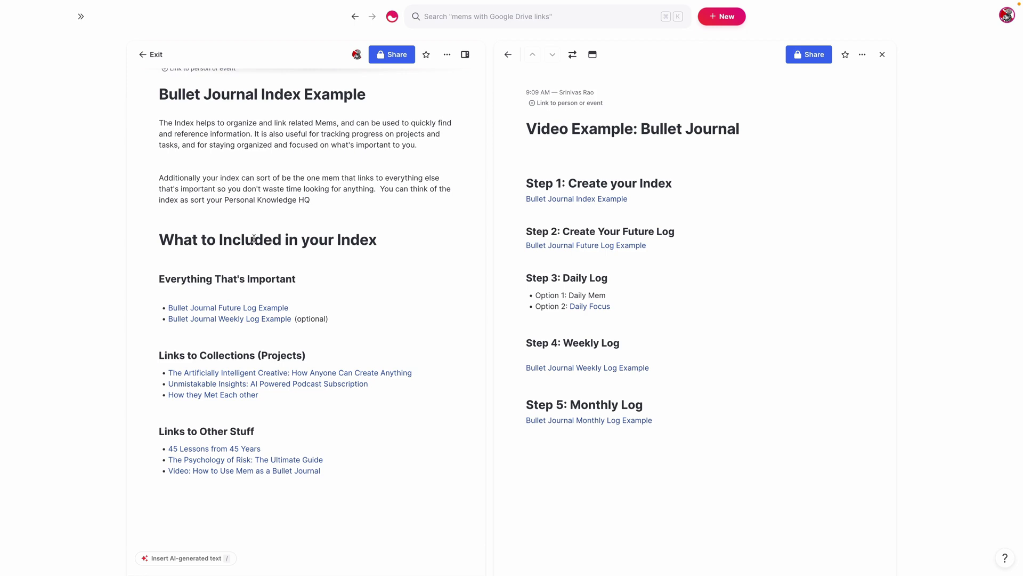
{"action": "scroll", "coordinate": [288, 251], "scroll_direction": "down", "scroll_amount": 2}
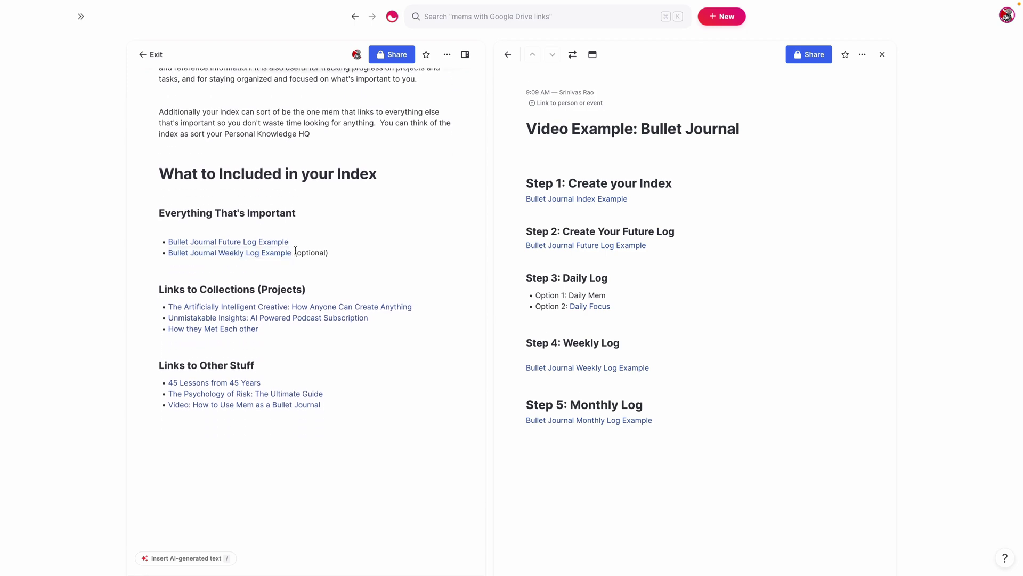
{"action": "scroll", "coordinate": [320, 314], "scroll_direction": "up", "scroll_amount": 1}
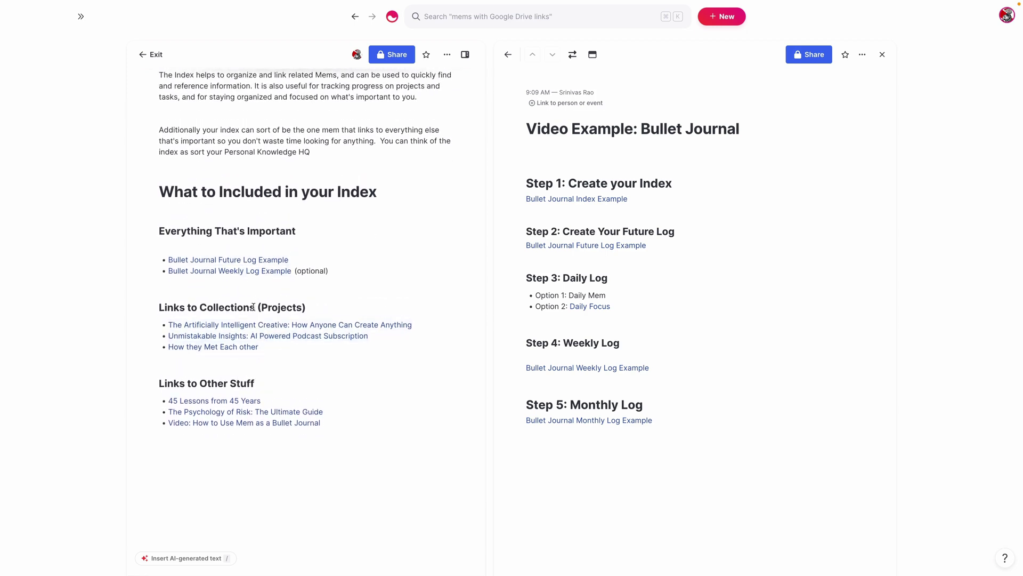
{"action": "scroll", "coordinate": [255, 309], "scroll_direction": "up", "scroll_amount": 3}
{"action": "scroll", "coordinate": [273, 315], "scroll_direction": "down", "scroll_amount": 2}
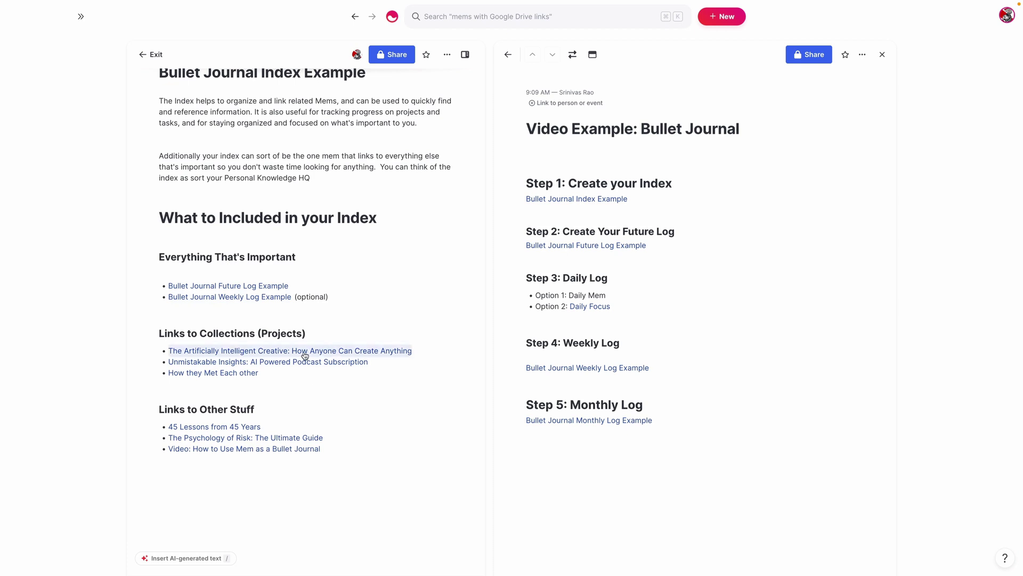
{"action": "scroll", "coordinate": [304, 356], "scroll_direction": "down", "scroll_amount": 1}
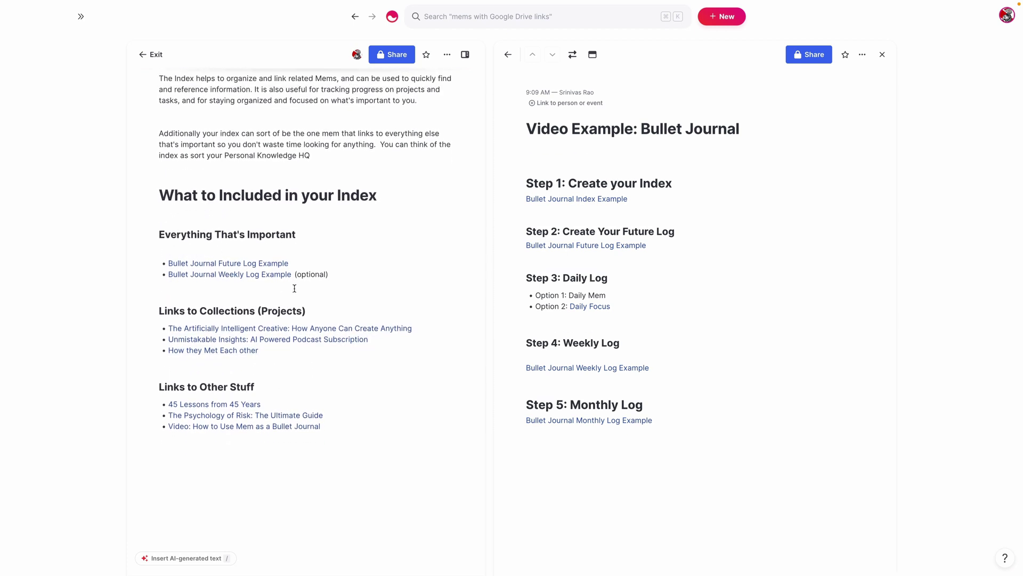
Scroll through the index example's list of important logs, project collections and other links
{"action": "scroll", "coordinate": [320, 219], "scroll_direction": "down", "scroll_amount": 1}
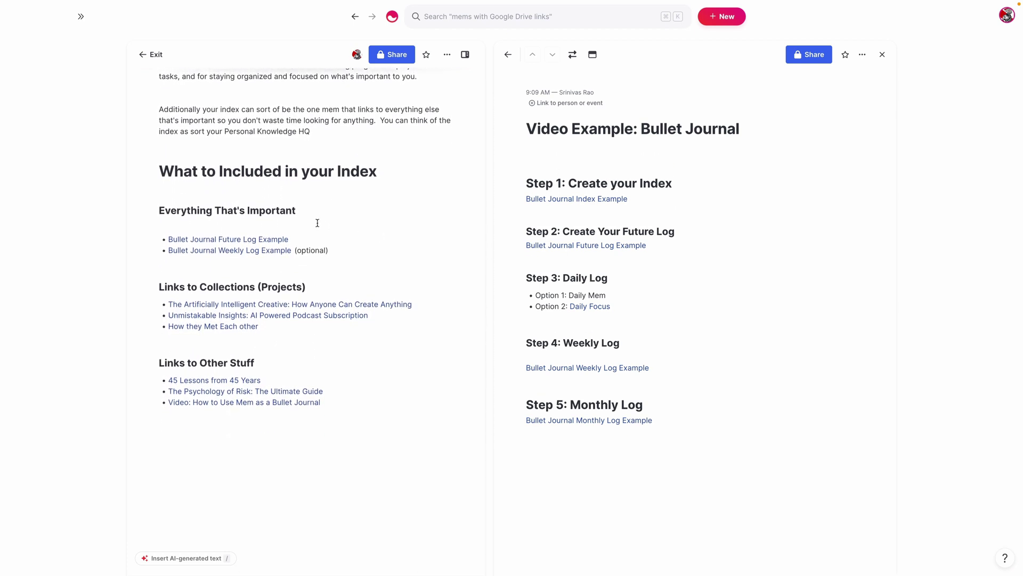
{"action": "scroll", "coordinate": [317, 223], "scroll_direction": "down", "scroll_amount": 1}
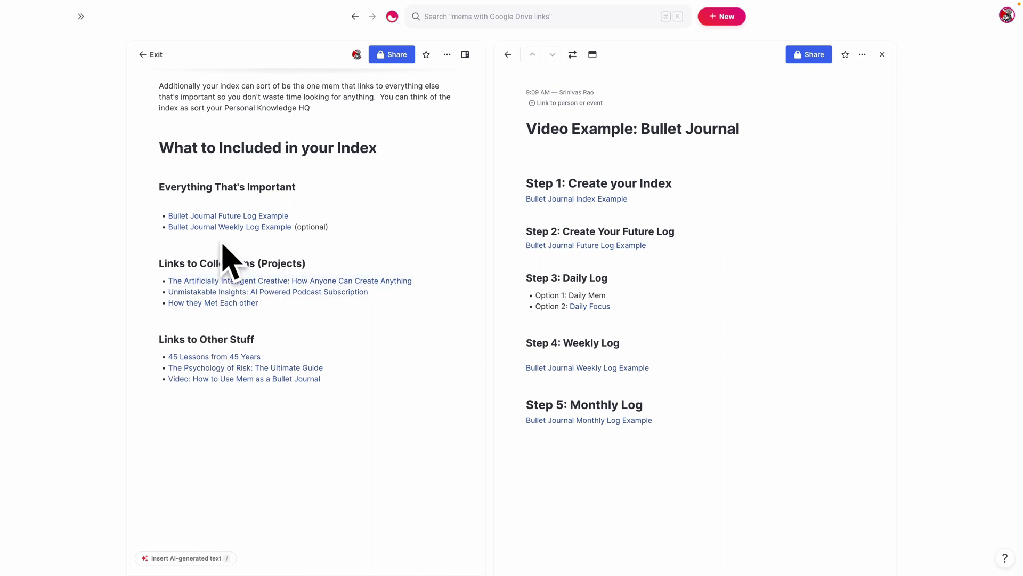
{"action": "scroll", "coordinate": [220, 341], "scroll_direction": "down", "scroll_amount": 1}
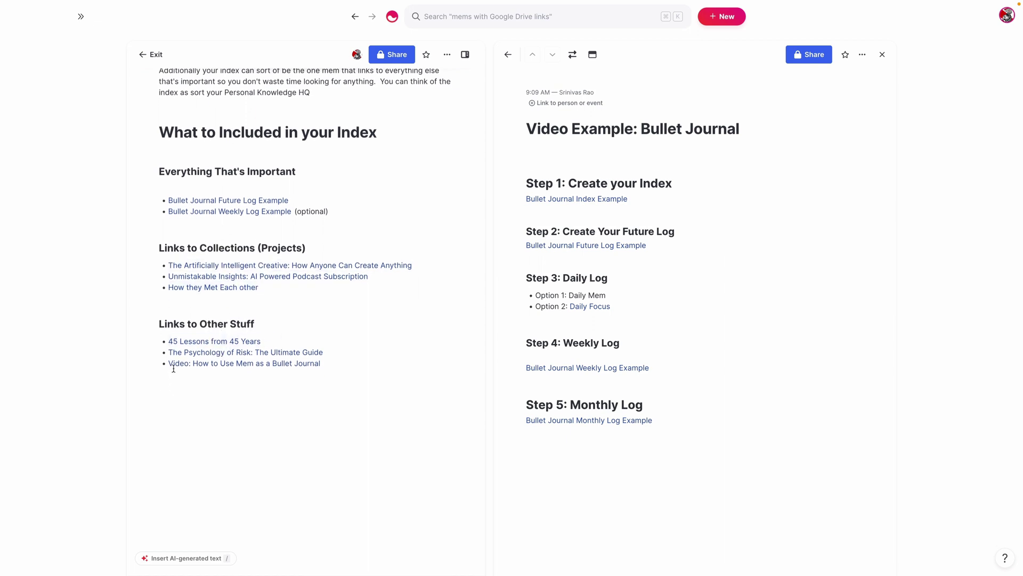
{"action": "scroll", "coordinate": [204, 332], "scroll_direction": "down", "scroll_amount": 1}
{"action": "scroll", "coordinate": [314, 352], "scroll_direction": "up", "scroll_amount": 1}
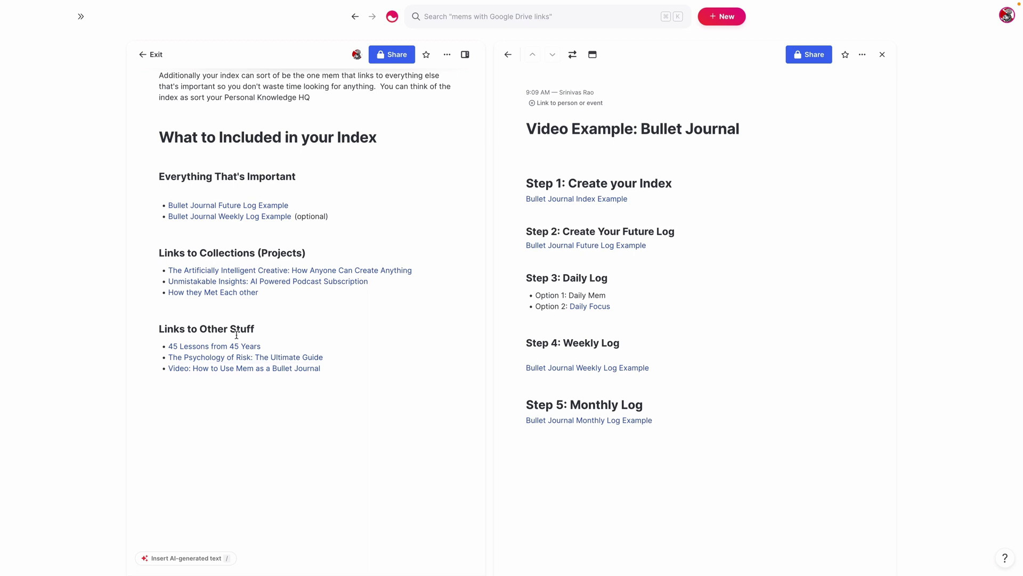
{"action": "scroll", "coordinate": [229, 333], "scroll_direction": "up", "scroll_amount": 1}
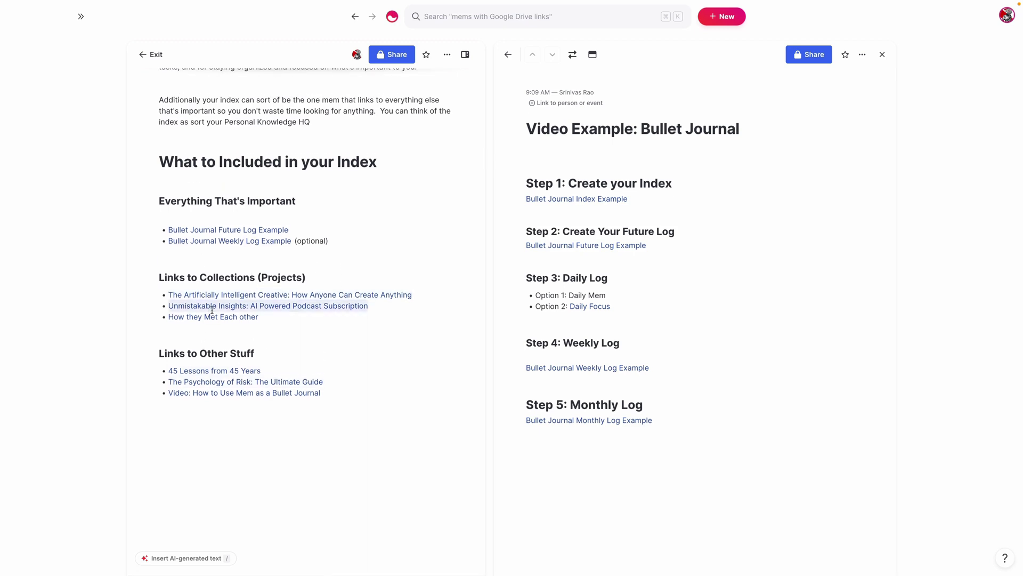
{"action": "scroll", "coordinate": [209, 341], "scroll_direction": "down", "scroll_amount": 1}
{"action": "scroll", "coordinate": [211, 347], "scroll_direction": "down", "scroll_amount": 1}
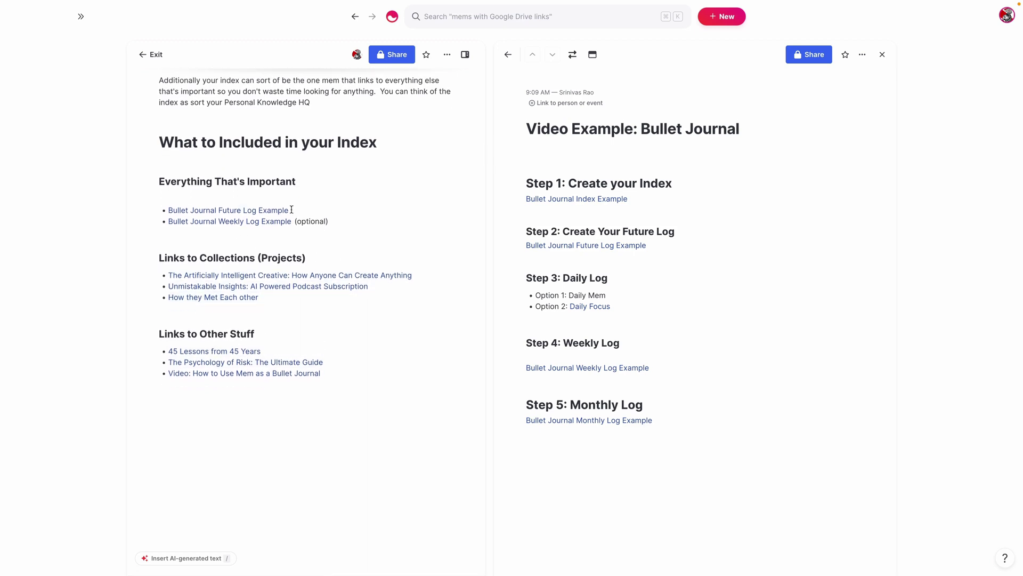
{"action": "scroll", "coordinate": [231, 314], "scroll_direction": "up", "scroll_amount": 1}
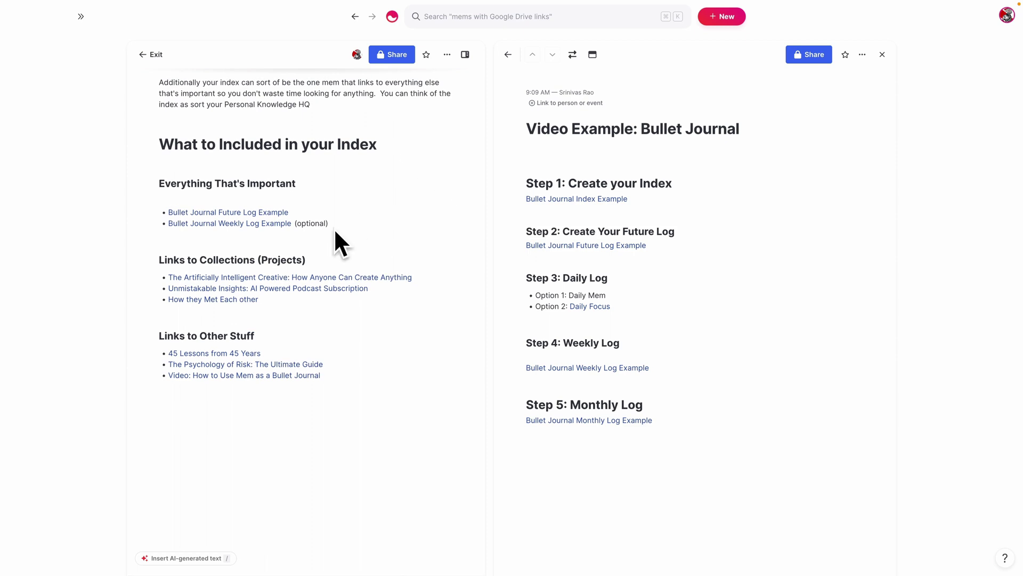
{"action": "scroll", "coordinate": [389, 240], "scroll_direction": "down", "scroll_amount": 1}
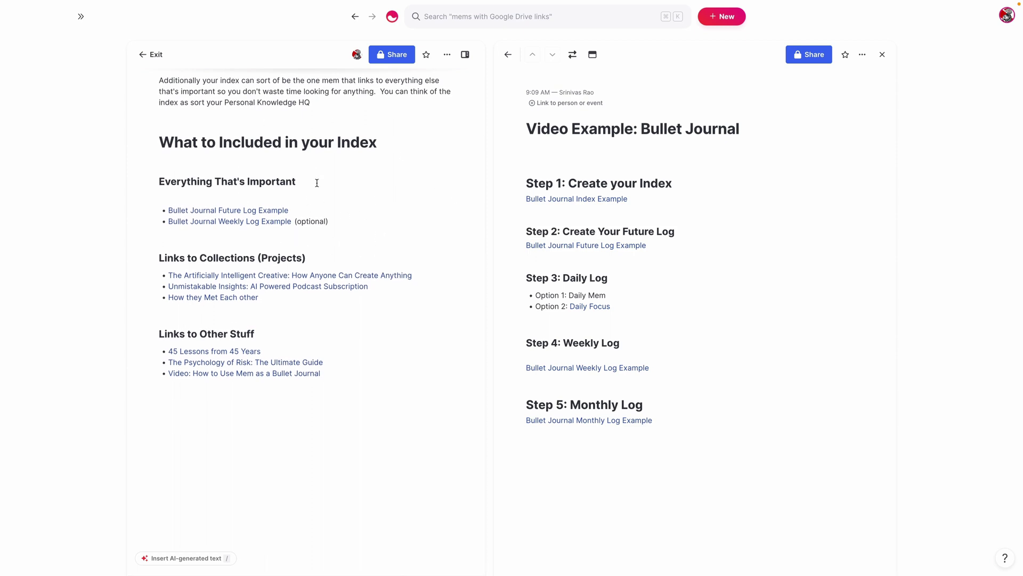
{"action": "scroll", "coordinate": [285, 219], "scroll_direction": "down", "scroll_amount": 1}
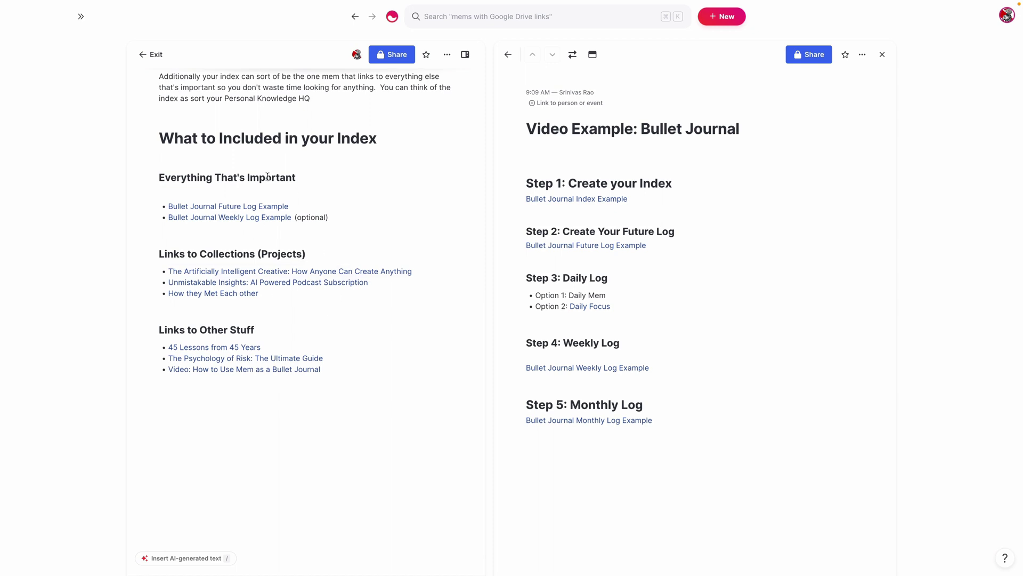
{"action": "scroll", "coordinate": [269, 179], "scroll_direction": "up", "scroll_amount": 2}
{"action": "scroll", "coordinate": [270, 229], "scroll_direction": "up", "scroll_amount": 2}
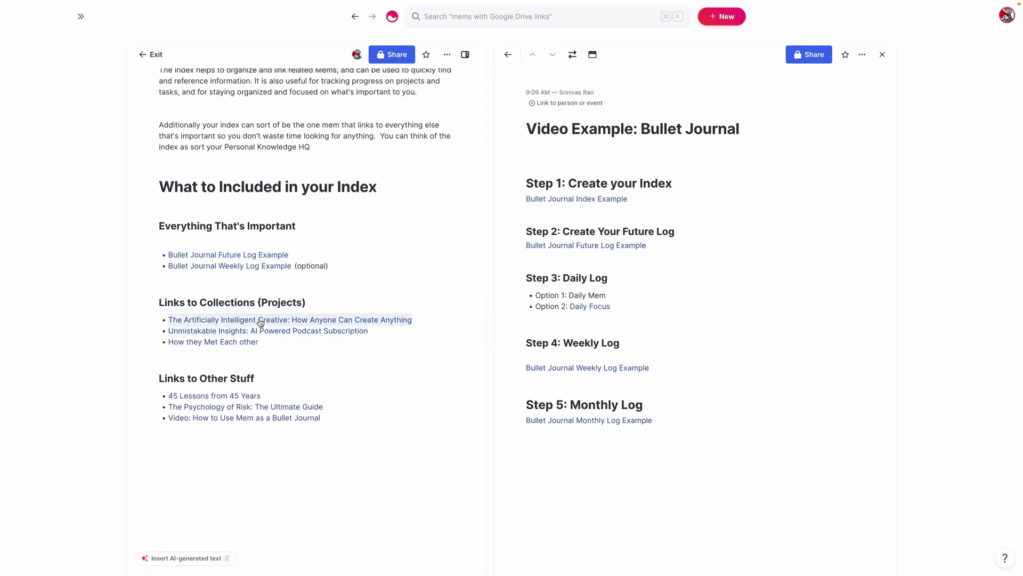
{"action": "scroll", "coordinate": [314, 318], "scroll_direction": "down", "scroll_amount": 2}
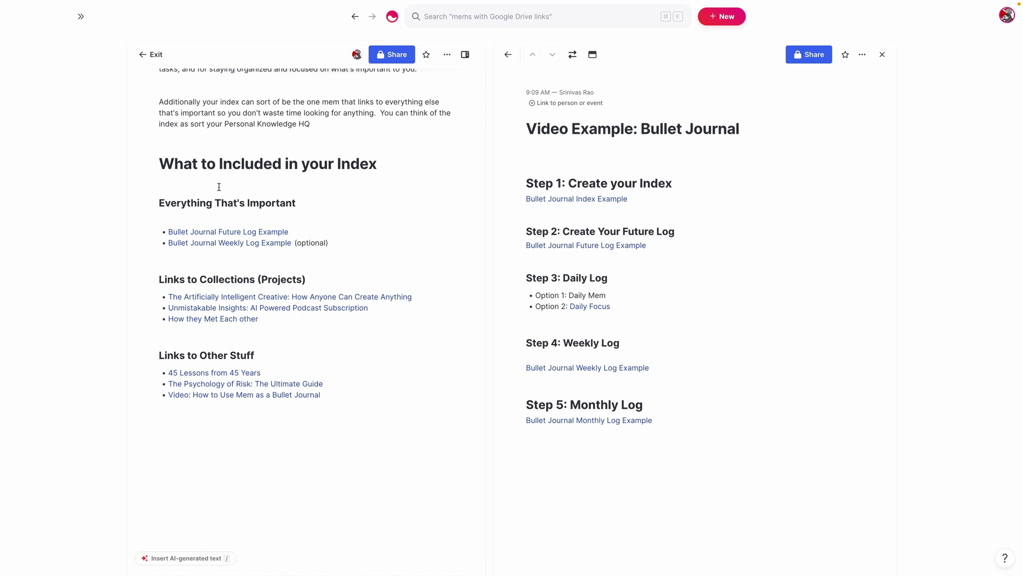
{"action": "scroll", "coordinate": [311, 176], "scroll_direction": "down", "scroll_amount": 1}
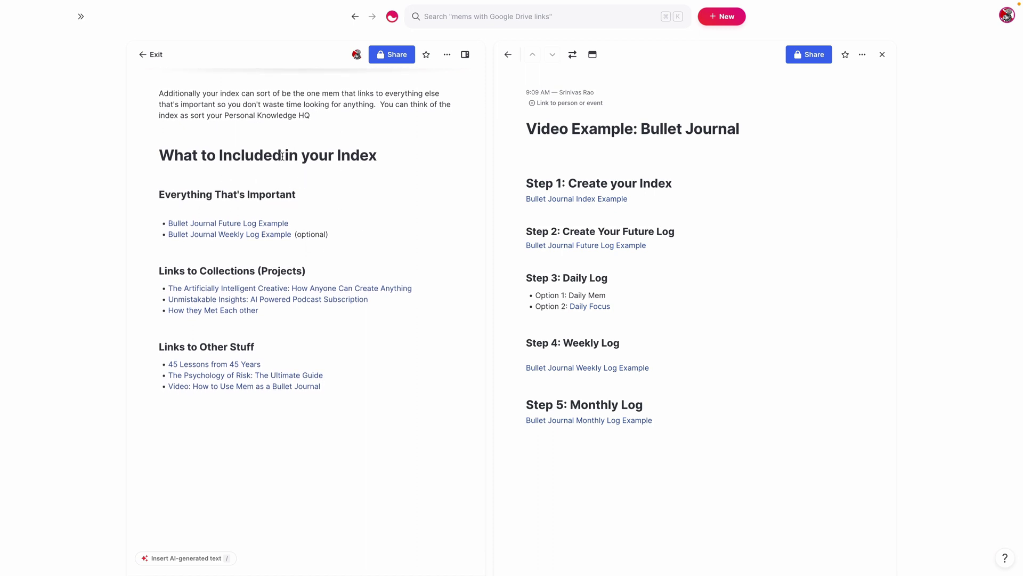
{"action": "scroll", "coordinate": [267, 244], "scroll_direction": "down", "scroll_amount": 1}
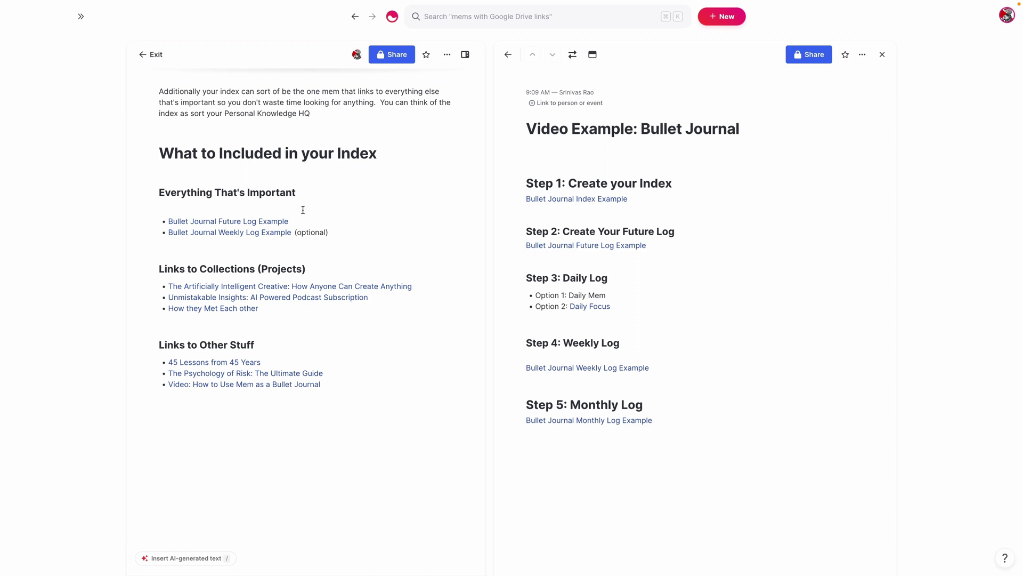
Under the index heading, add bullets '- Task' and '-note' plus an indented 'Event' bullet
{"action": "left_click", "coordinate": [253, 170]}
{"action": "type", "text": "- "}
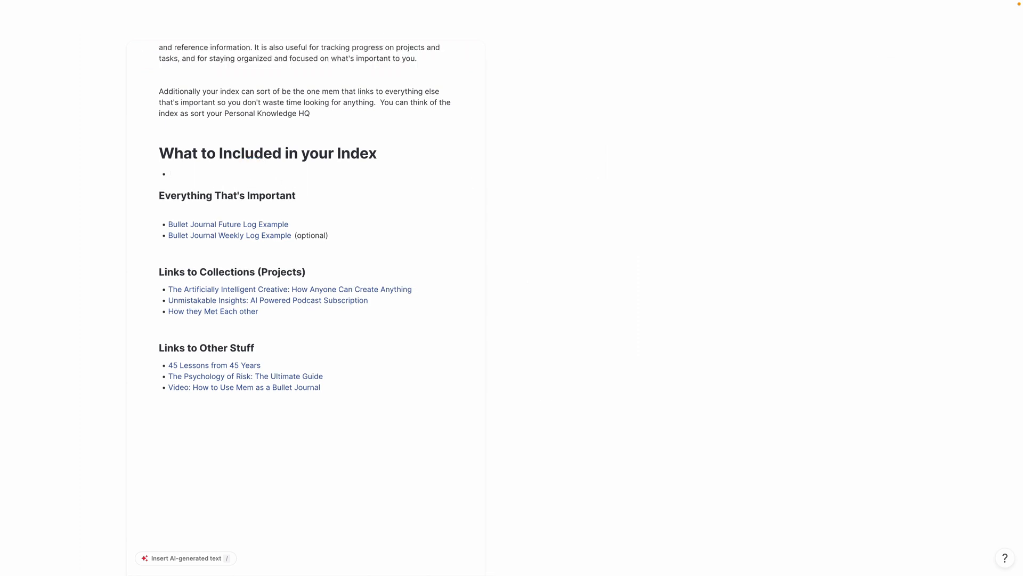
{"action": "type", "text": "Task"}
{"action": "key", "text": "Return"}
{"action": "type", "text": "-"}
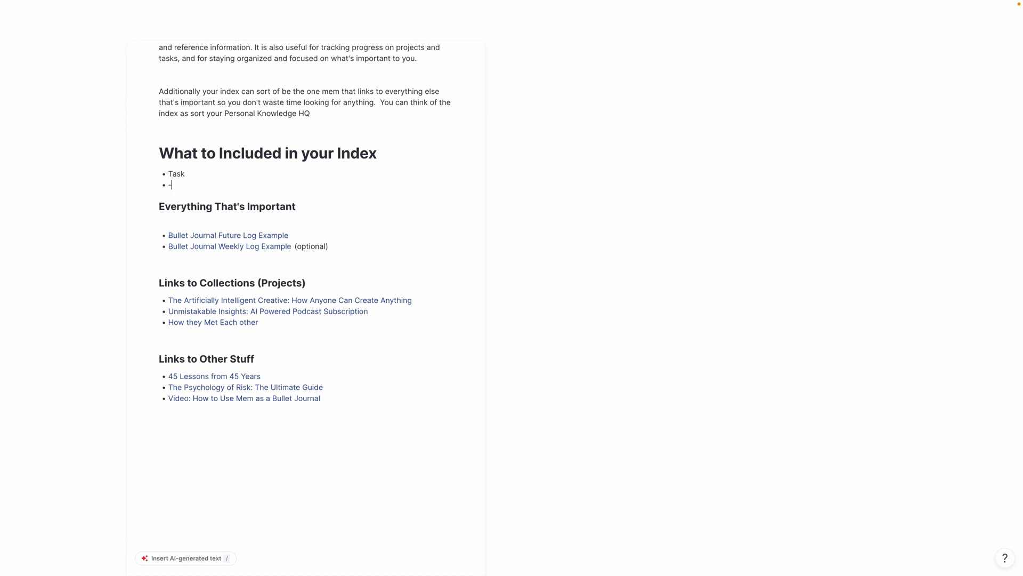
{"action": "type", "text": "note"}
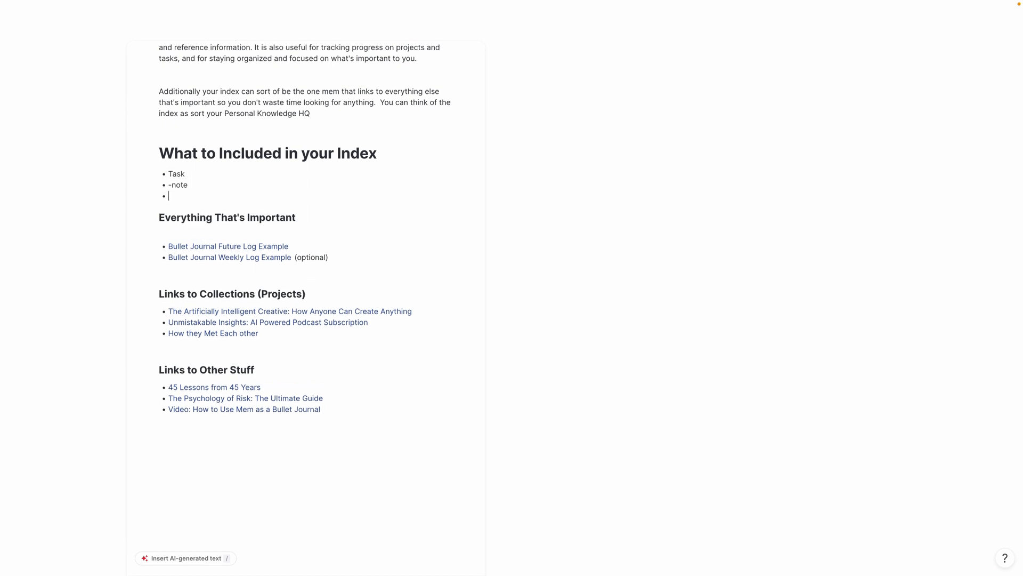
{"action": "type", "text": "Events"}
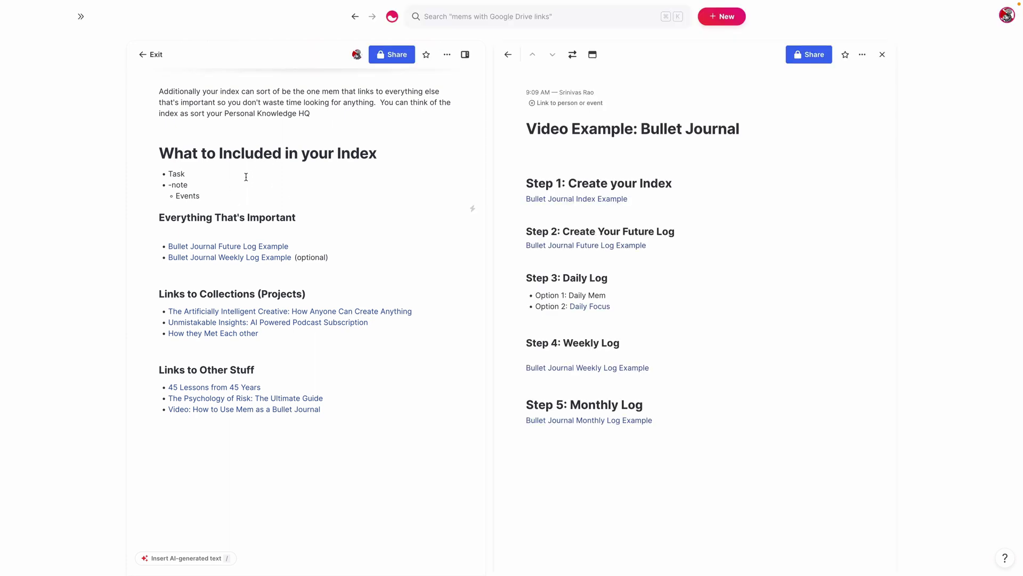
{"action": "scroll", "coordinate": [262, 181], "scroll_direction": "up", "scroll_amount": 3}
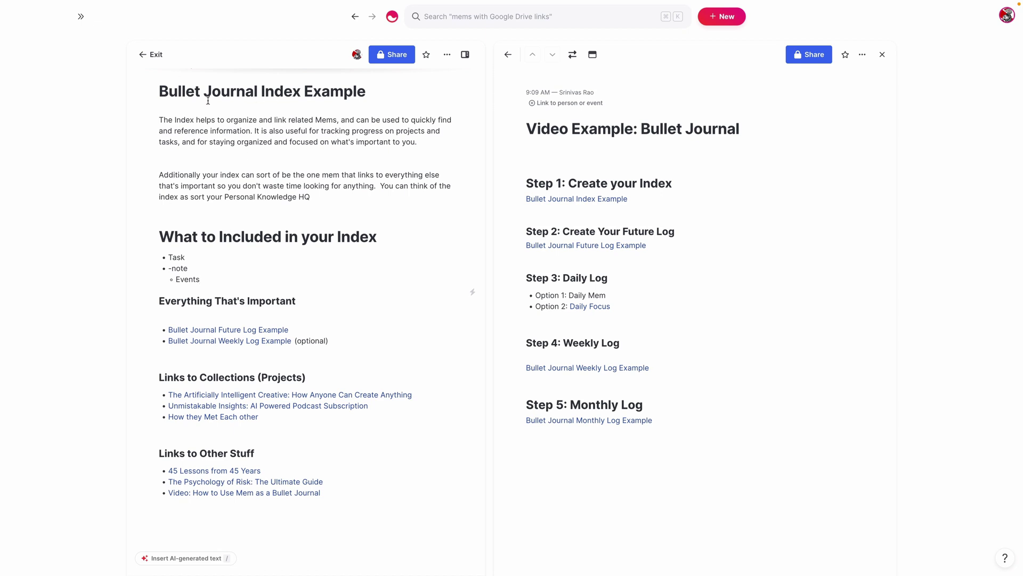
{"action": "left_click", "coordinate": [188, 104]}
Open the Future Log example beside the index and swap it into the main pane
{"action": "left_click", "coordinate": [582, 246]}
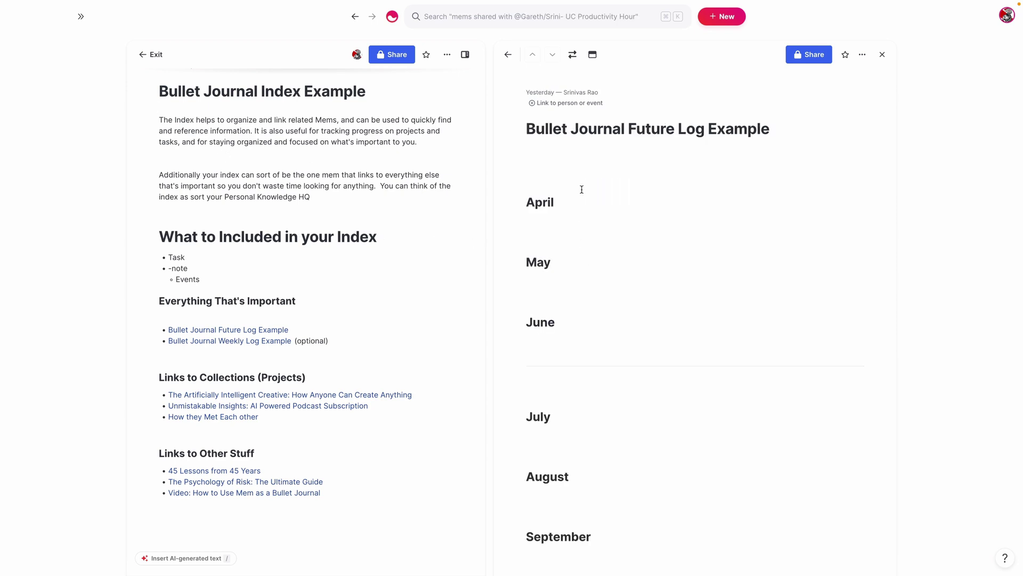
{"action": "left_click", "coordinate": [573, 54]}
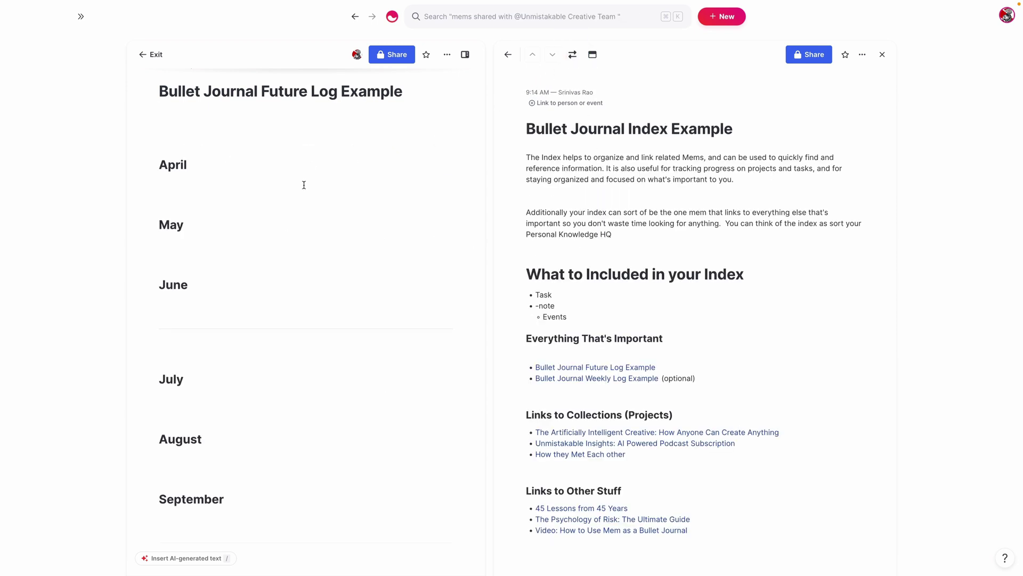
{"action": "scroll", "coordinate": [304, 183], "scroll_direction": "down", "scroll_amount": 1}
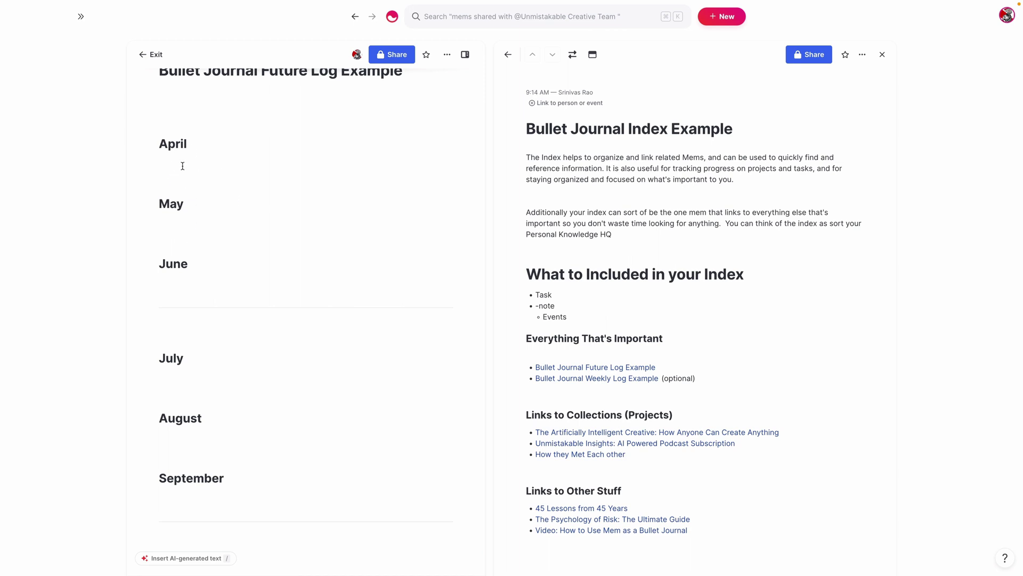
{"action": "scroll", "coordinate": [182, 169], "scroll_direction": "down", "scroll_amount": 2}
{"action": "scroll", "coordinate": [188, 143], "scroll_direction": "up", "scroll_amount": 2}
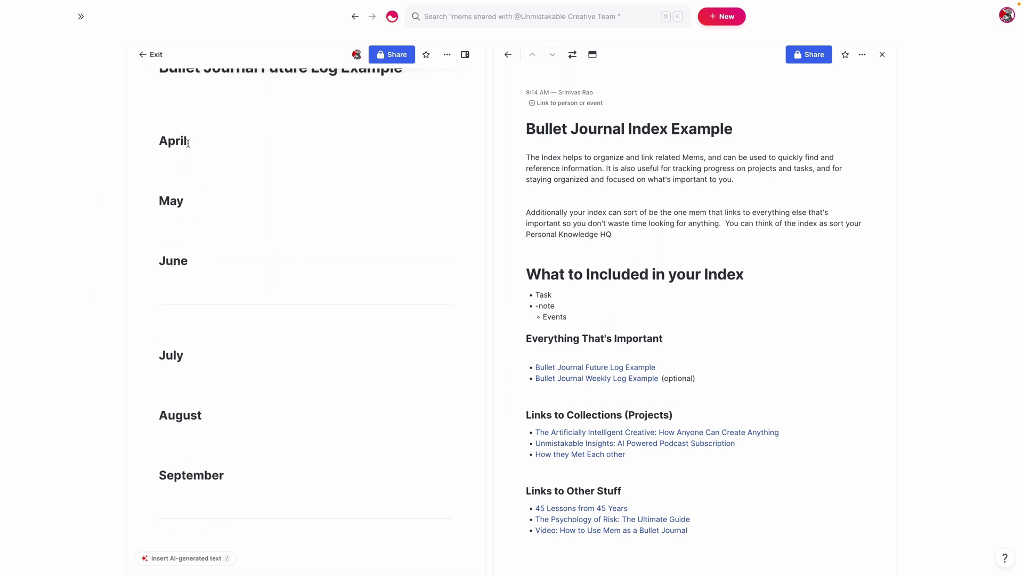
Add April bullets, including 'Publish' with an @-link to the Artificially Intelligent Creative mem
{"action": "left_click", "coordinate": [187, 175]}
{"action": "type", "text": "- 2"}
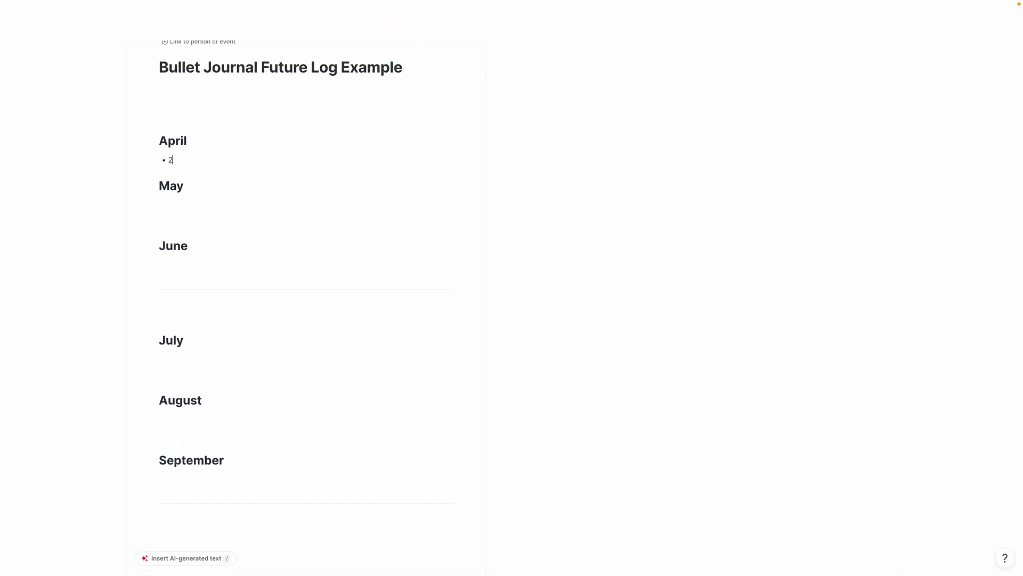
{"action": "type", "text": "5th ="}
{"action": "key", "text": "BackSpace"}
{"action": "key", "text": "BackSpace"}
{"action": "type", "text": "- April"}
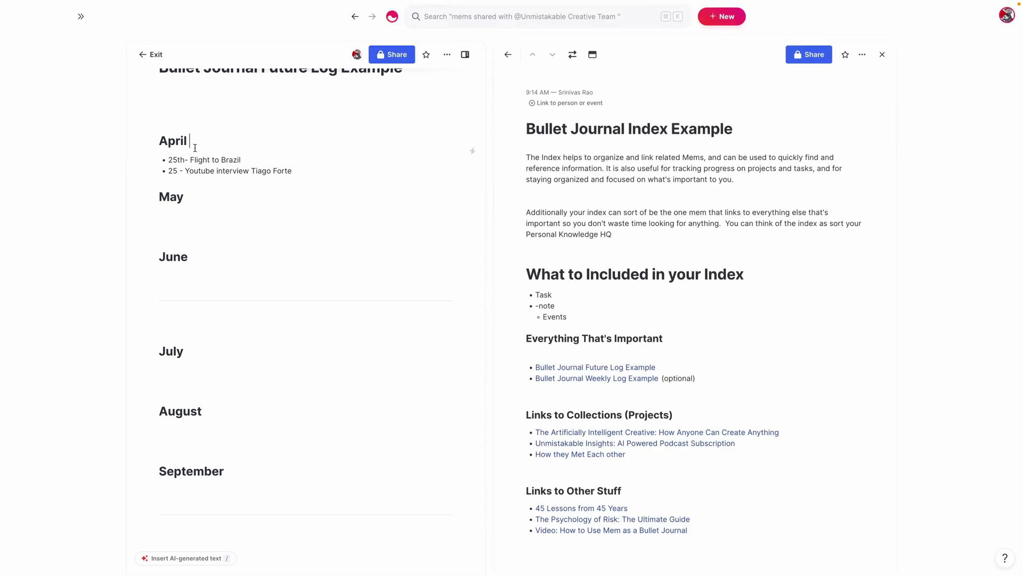
{"action": "left_click", "coordinate": [196, 212]}
{"action": "left_click", "coordinate": [207, 182]}
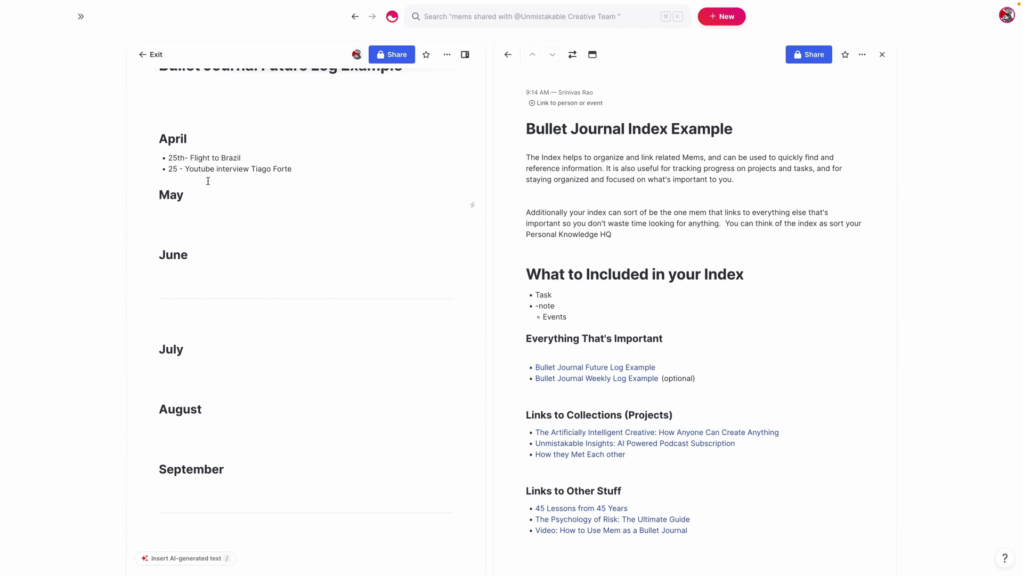
{"action": "key", "text": "Down"}
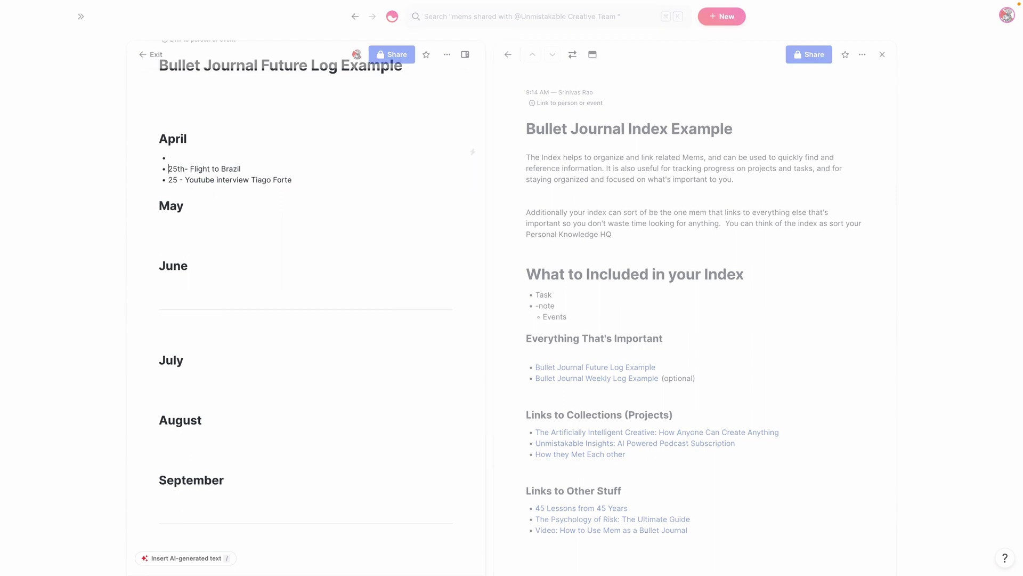
{"action": "key", "text": "Return"}
{"action": "type", "text": "Publish The Artificially Intelligent Creative: How Anyone Can Create Anything"}
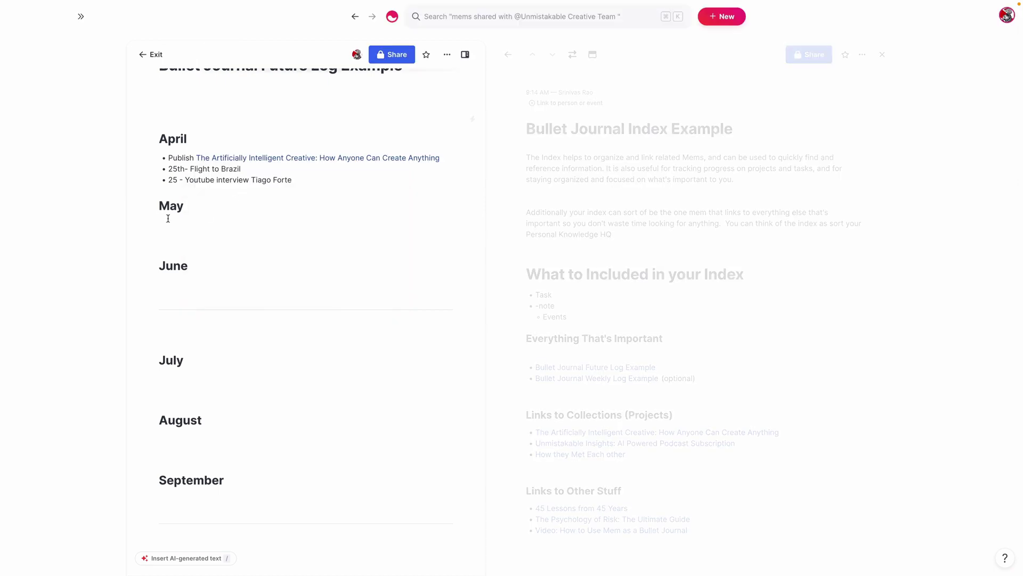
Review the Future Log, then return to the Video Example: Bullet Journal mem
{"action": "scroll", "coordinate": [375, 182], "scroll_direction": "down", "scroll_amount": 2}
{"action": "scroll", "coordinate": [313, 347], "scroll_direction": "down", "scroll_amount": 2}
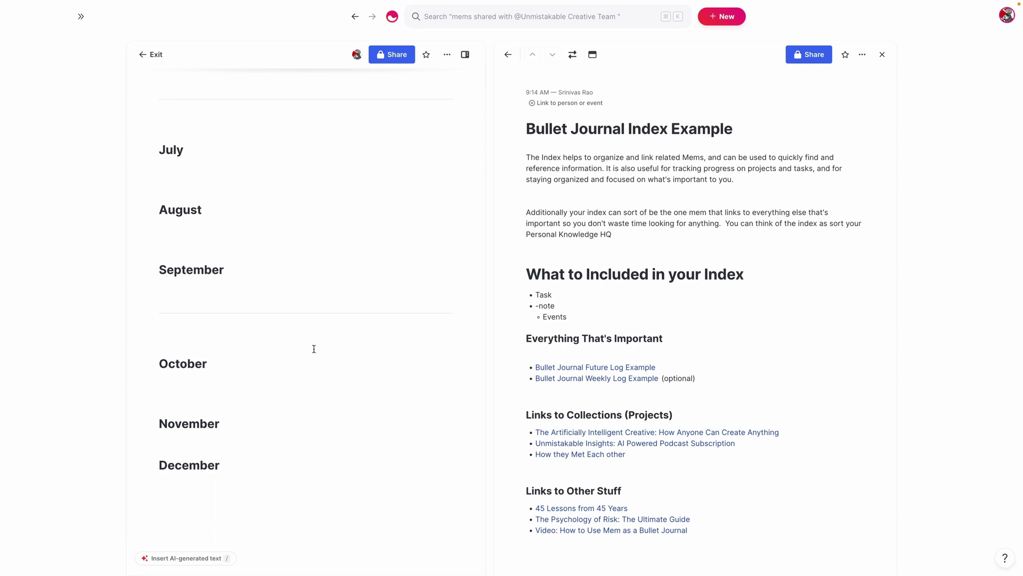
{"action": "scroll", "coordinate": [281, 357], "scroll_direction": "up", "scroll_amount": 5}
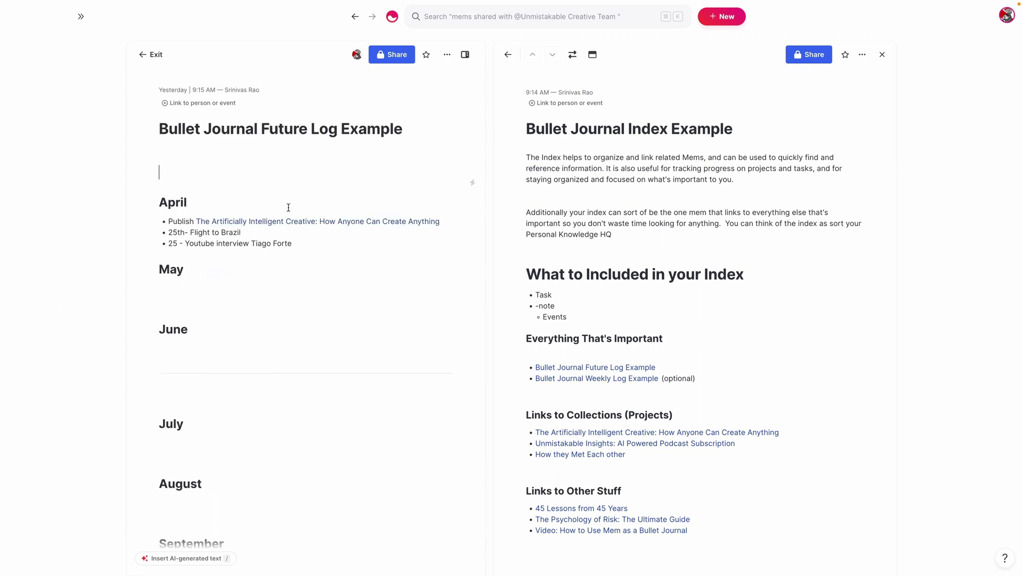
{"action": "scroll", "coordinate": [304, 223], "scroll_direction": "down", "scroll_amount": 1}
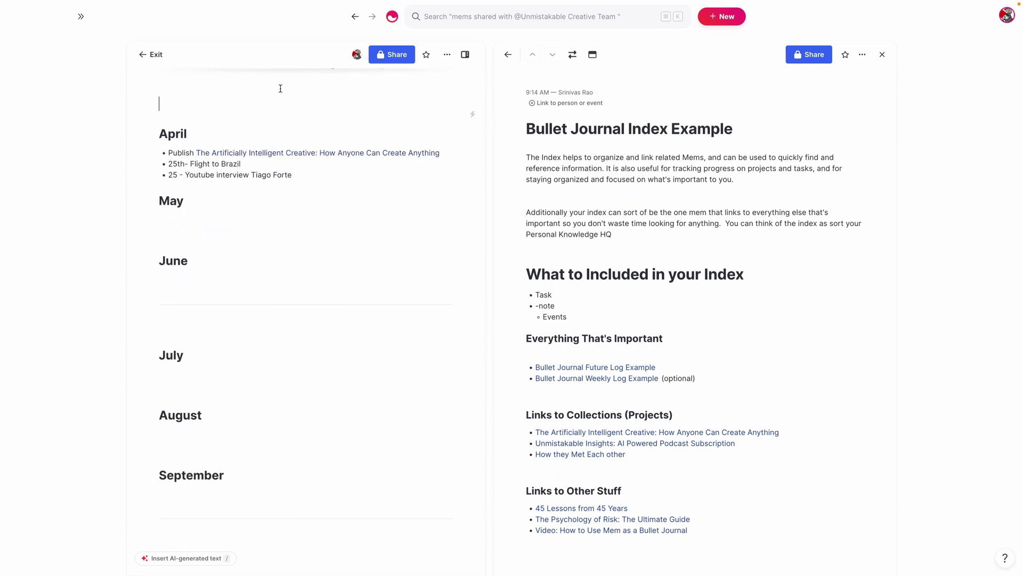
{"action": "left_click", "coordinate": [219, 84]}
{"action": "scroll", "coordinate": [250, 275], "scroll_direction": "down", "scroll_amount": 4}
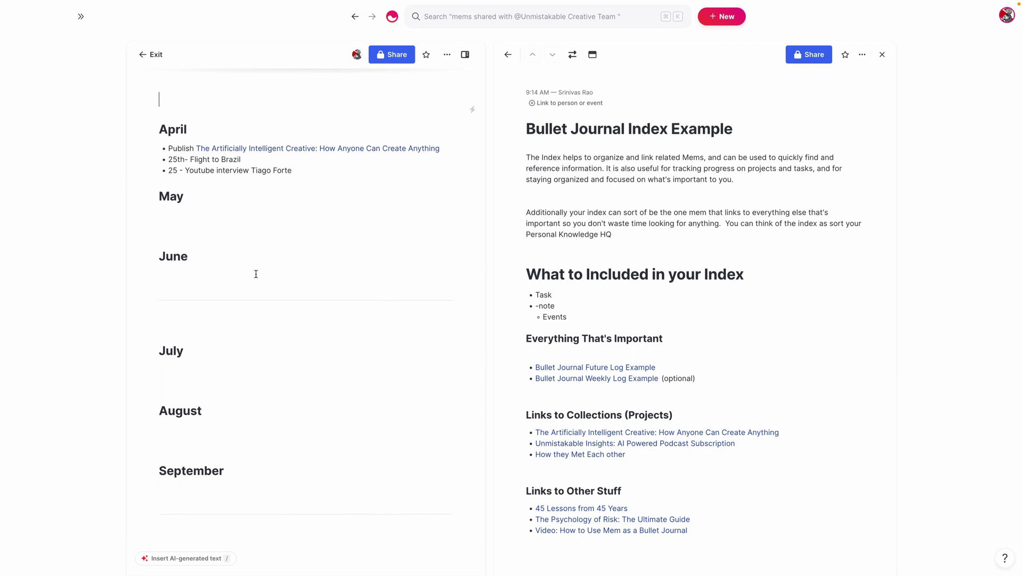
{"action": "scroll", "coordinate": [246, 304], "scroll_direction": "up", "scroll_amount": 5}
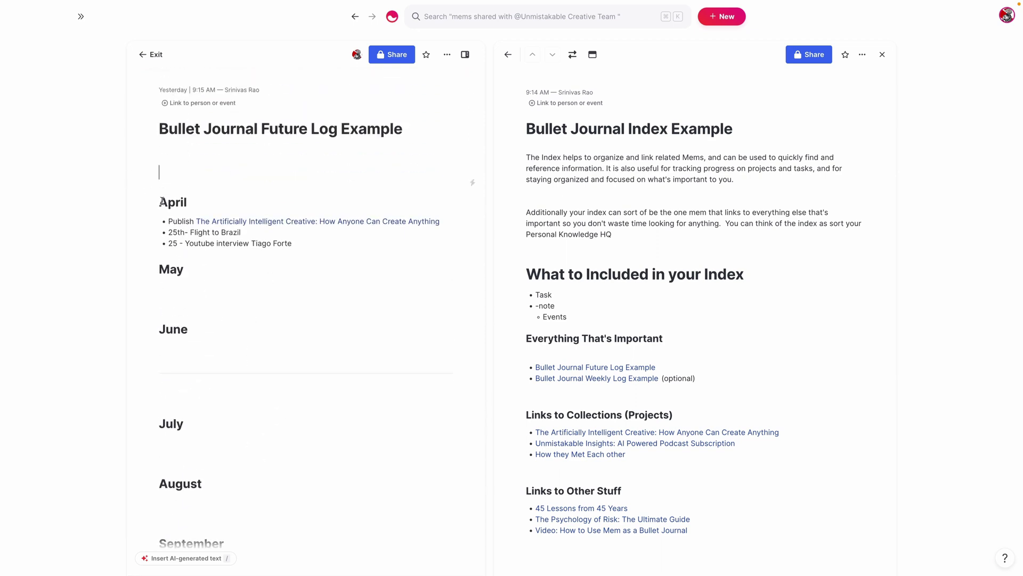
{"action": "scroll", "coordinate": [150, 264], "scroll_direction": "down", "scroll_amount": 1}
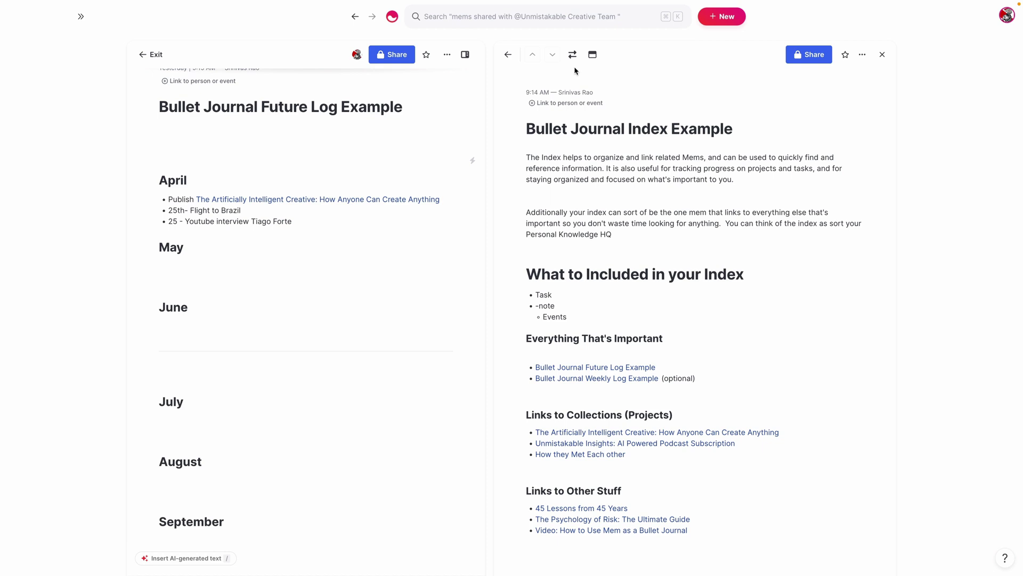
{"action": "key", "text": "super+bracketleft"}
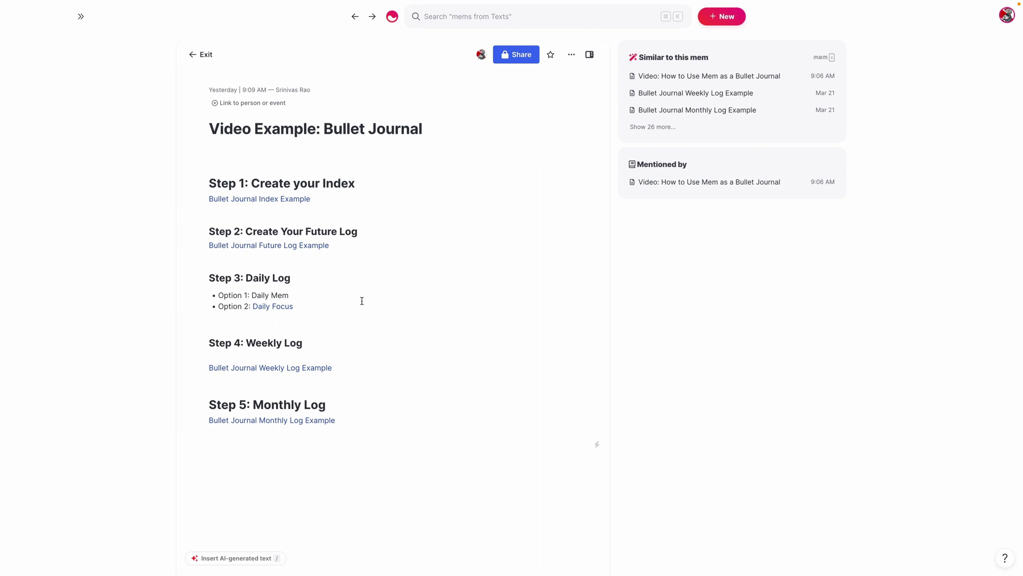
View the Daily Mem flow setup: every day at 5:00 AM with Tasks, Gratitude List, Reflections
{"action": "mouse_move", "coordinate": [8, 183]}
{"action": "left_click", "coordinate": [61, 543]}
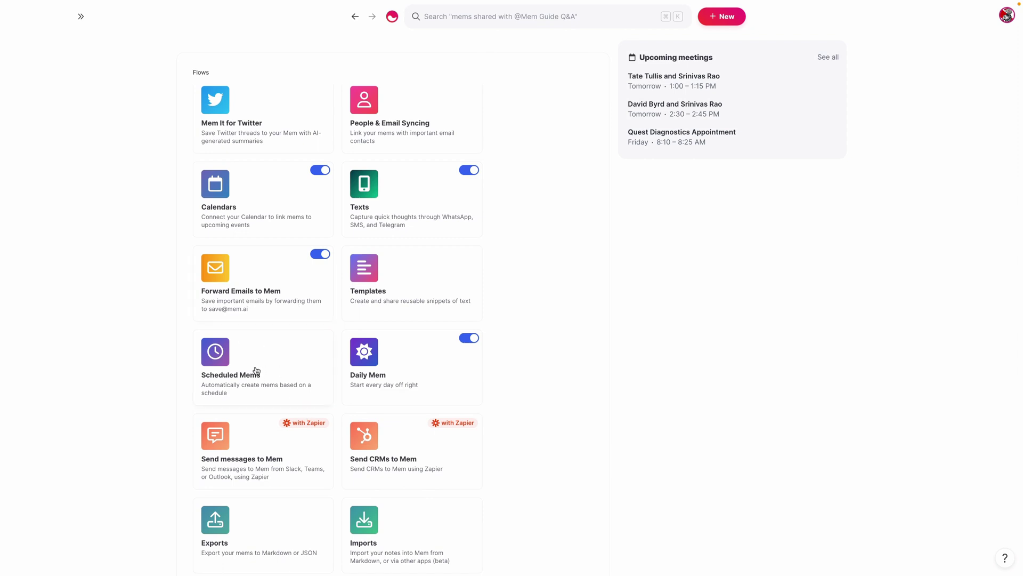
{"action": "left_click", "coordinate": [371, 385]}
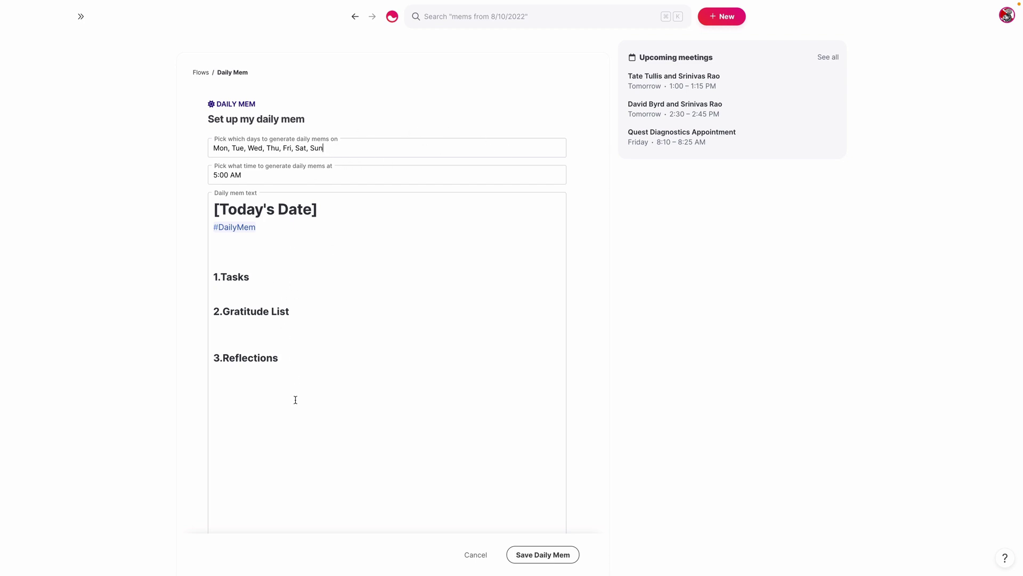
{"action": "scroll", "coordinate": [306, 223], "scroll_direction": "down", "scroll_amount": 1}
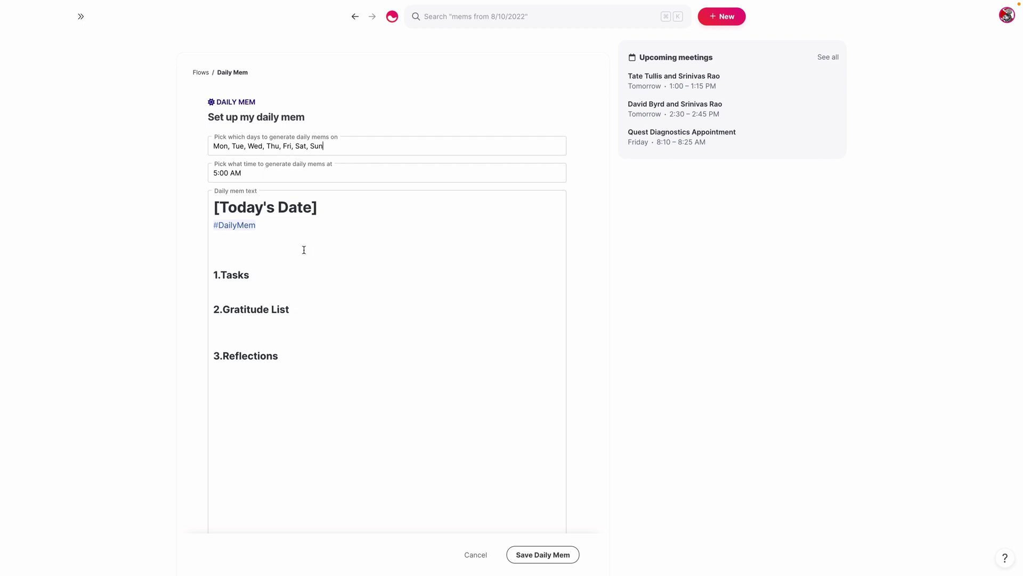
{"action": "scroll", "coordinate": [310, 320], "scroll_direction": "down", "scroll_amount": 3}
{"action": "scroll", "coordinate": [325, 388], "scroll_direction": "up", "scroll_amount": 3}
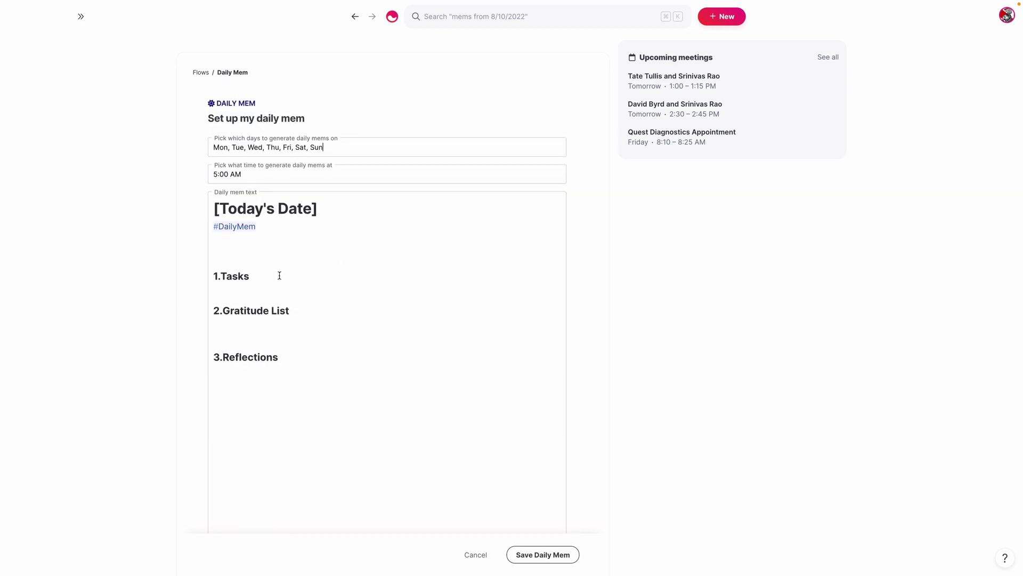
{"action": "scroll", "coordinate": [279, 274], "scroll_direction": "down", "scroll_amount": 1}
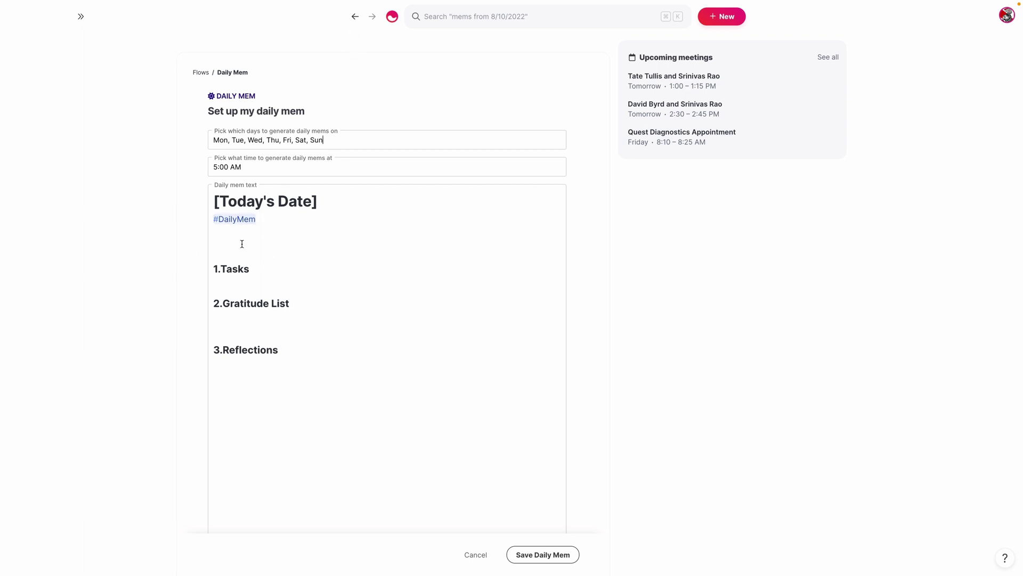
{"action": "left_click", "coordinate": [355, 16]}
Open the Daily Focus mem alongside the guide and check off Pre Order Superpack
{"action": "left_click", "coordinate": [355, 17]}
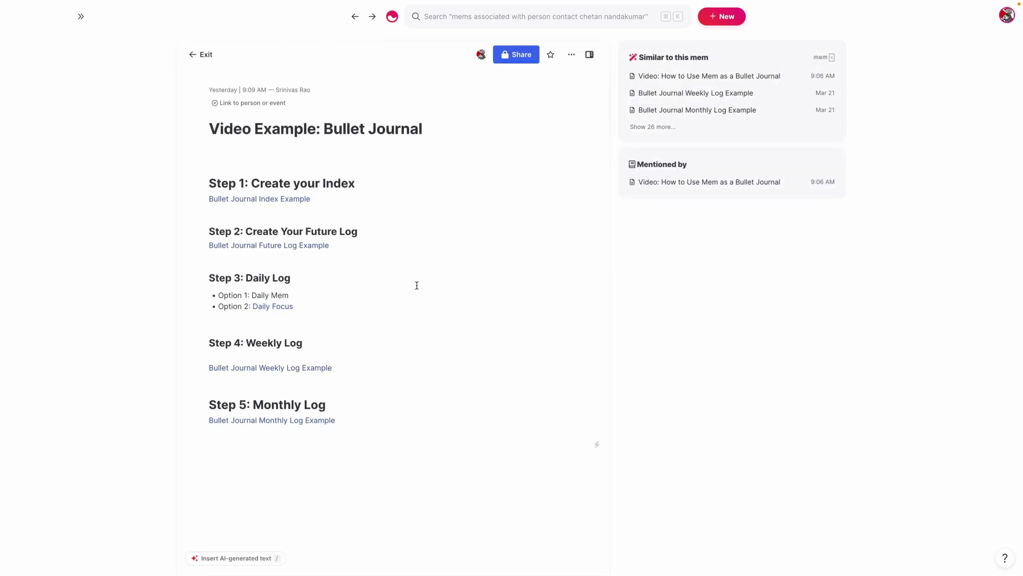
{"action": "left_click", "coordinate": [285, 312]}
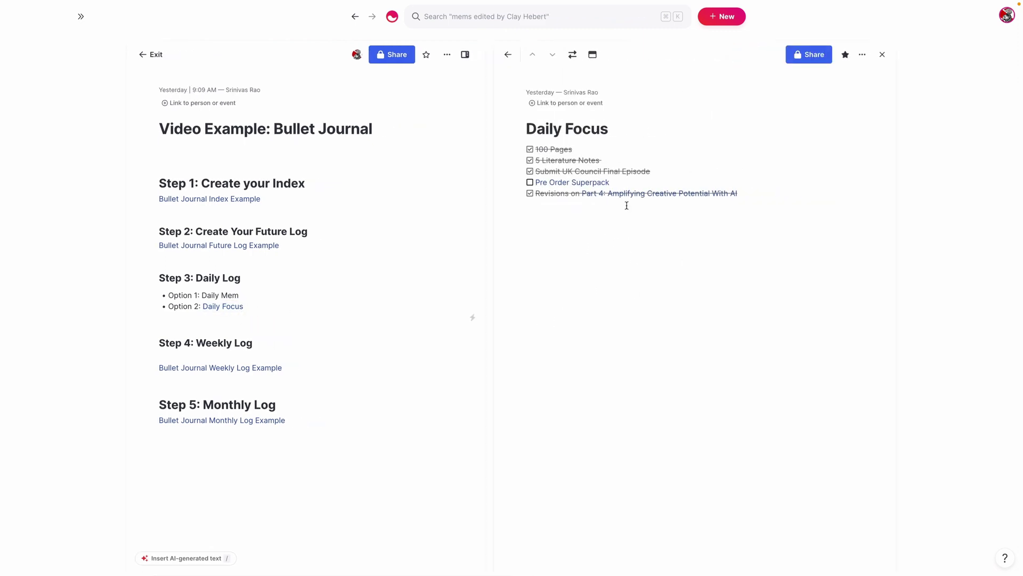
{"action": "left_click", "coordinate": [528, 183]}
Add a March 22, 2023 date entry with a 'Record Video' bullet
{"action": "left_click", "coordinate": [612, 230]}
{"action": "type", "text": "/date"}
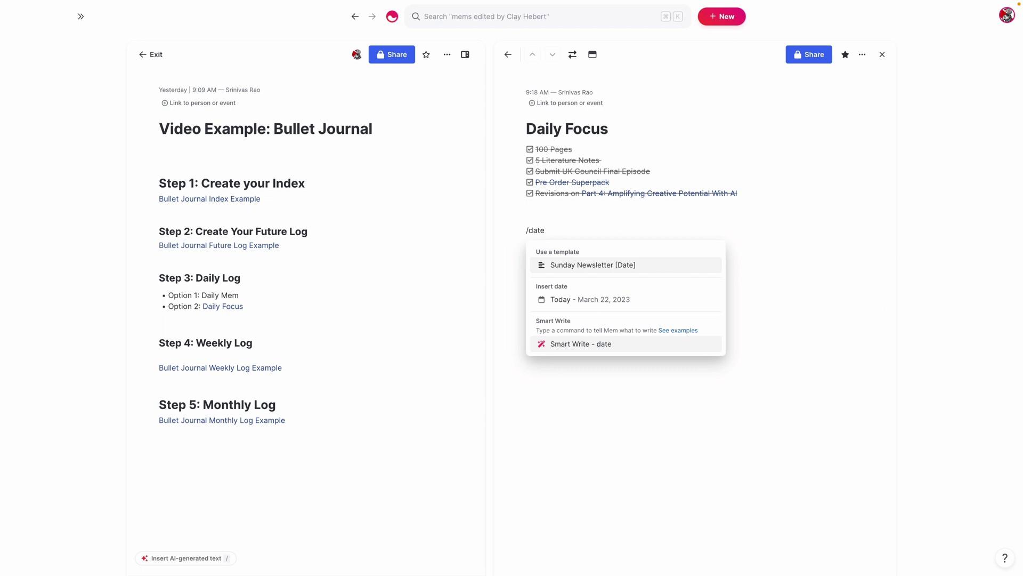
{"action": "key", "text": "Down"}
{"action": "key", "text": "Return"}
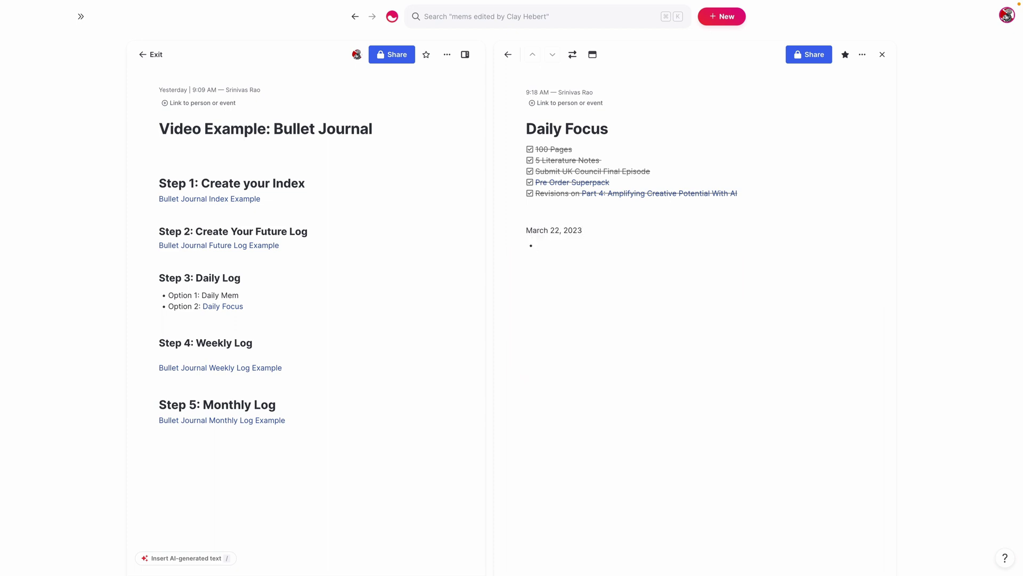
{"action": "type", "text": "Record Video"}
{"action": "left_click", "coordinate": [882, 54]}
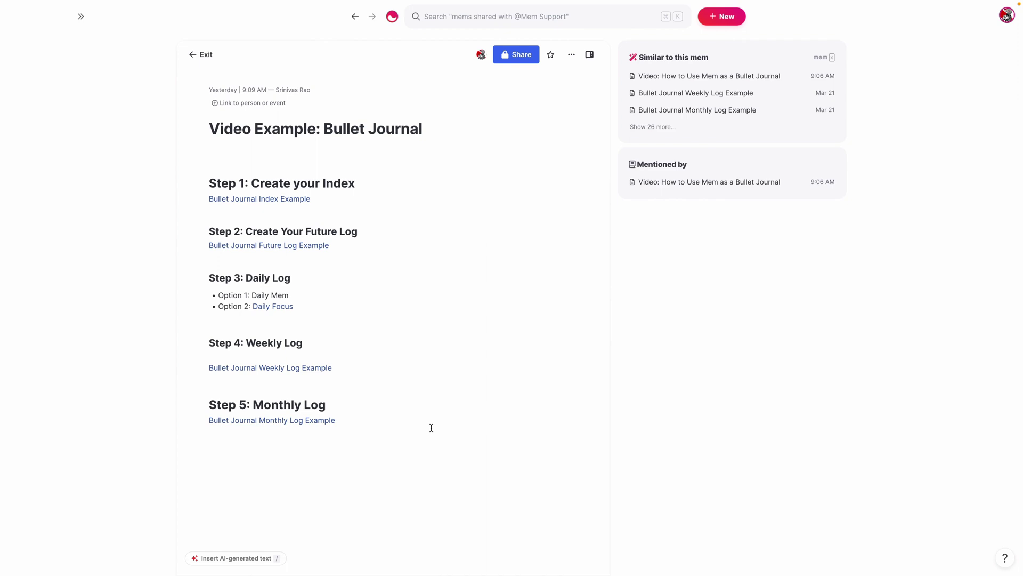
{"action": "left_click", "coordinate": [297, 368]}
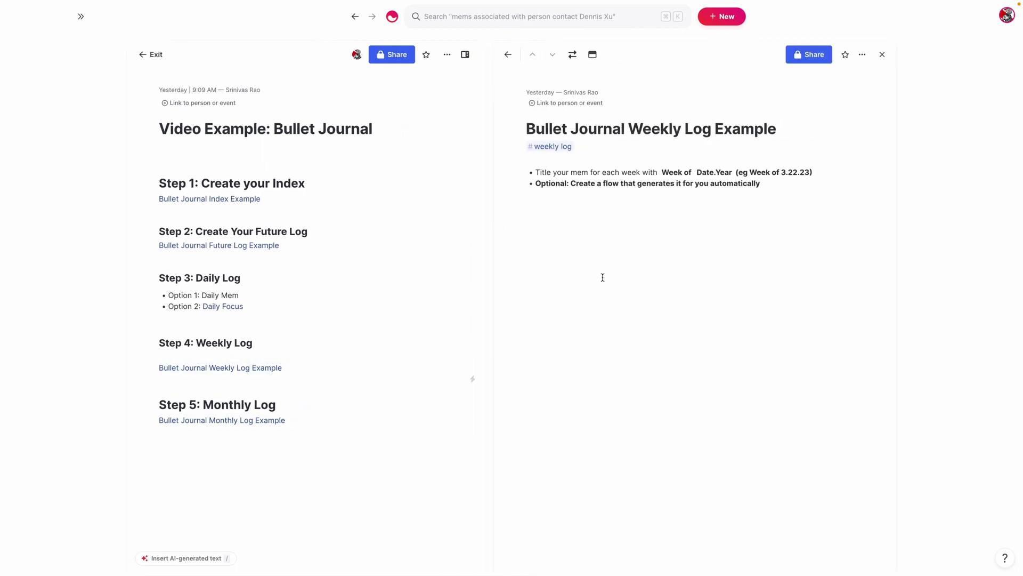
{"action": "left_click", "coordinate": [572, 54]}
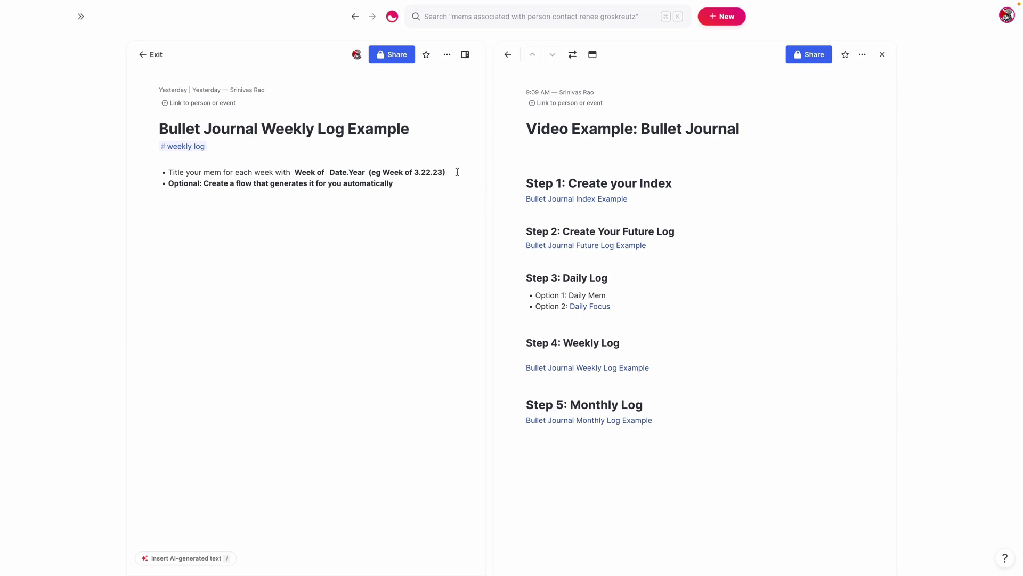
{"action": "left_click", "coordinate": [237, 225]}
{"action": "mouse_move", "coordinate": [2, 383]}
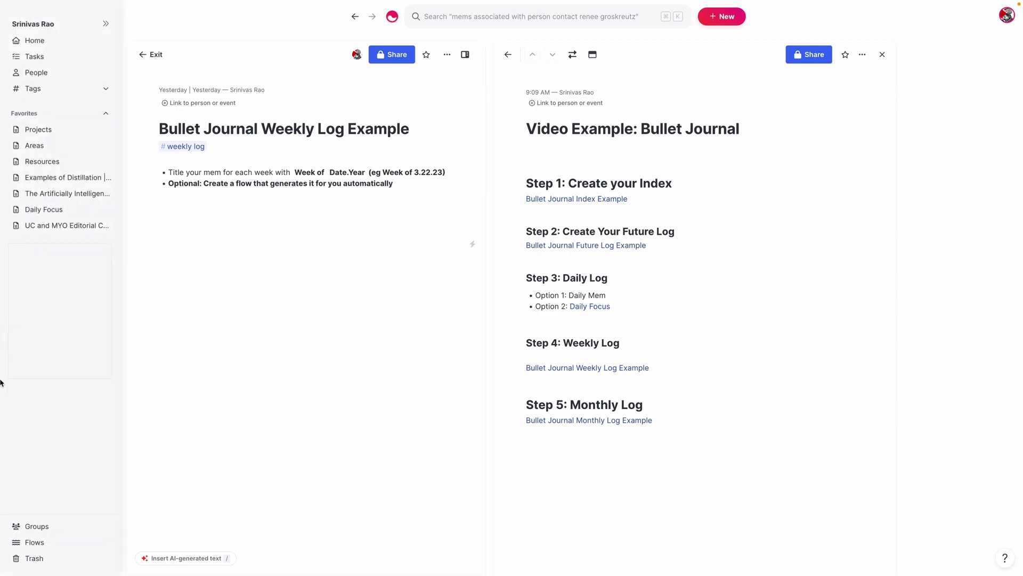
Create a new scheduled mem under Flows > Scheduled Mems, set to run on Sunday
{"action": "left_click", "coordinate": [56, 543]}
{"action": "scroll", "coordinate": [322, 373], "scroll_direction": "down", "scroll_amount": 3}
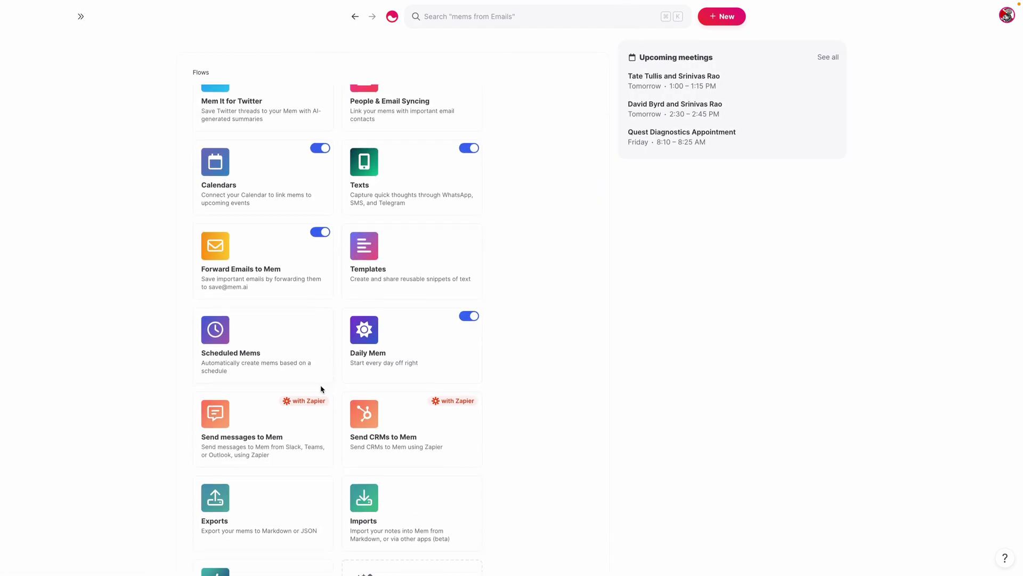
{"action": "left_click", "coordinate": [255, 351]}
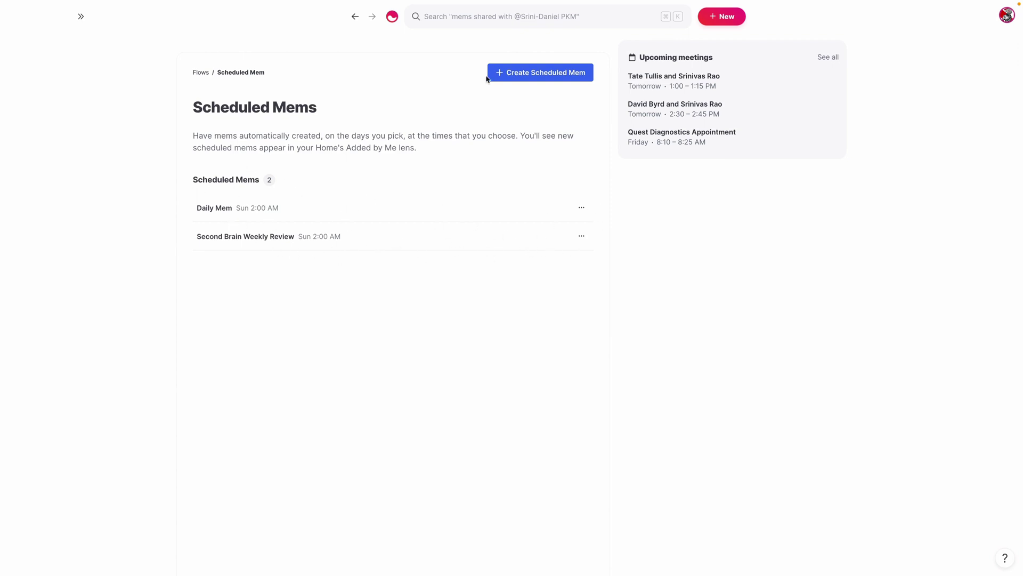
{"action": "left_click", "coordinate": [515, 75]}
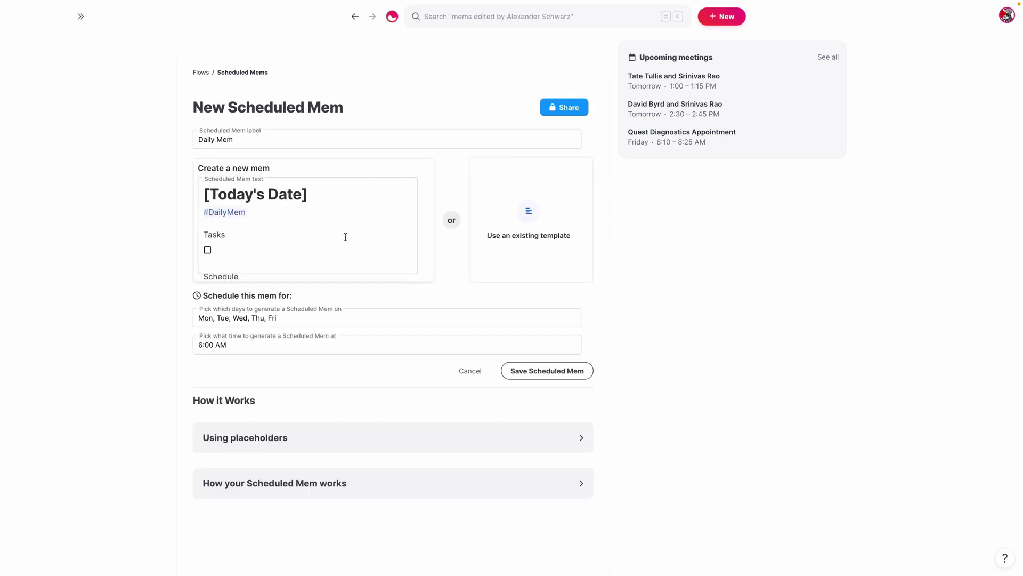
{"action": "triple_click", "coordinate": [287, 315]}
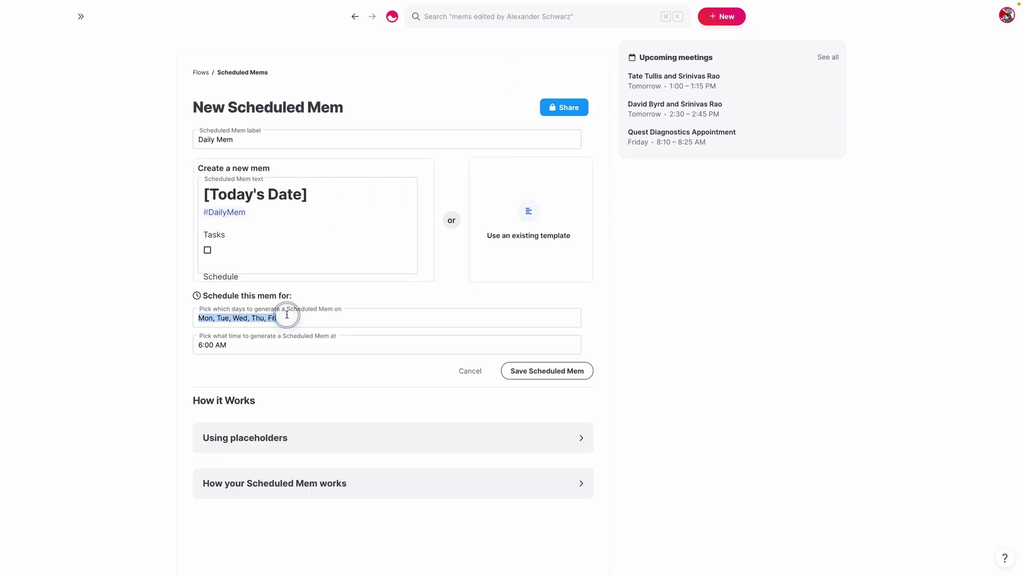
{"action": "type", "text": "Sund"}
{"action": "key", "text": "BackSpace"}
{"action": "key", "text": "BackSpace"}
{"action": "key", "text": "BackSpace"}
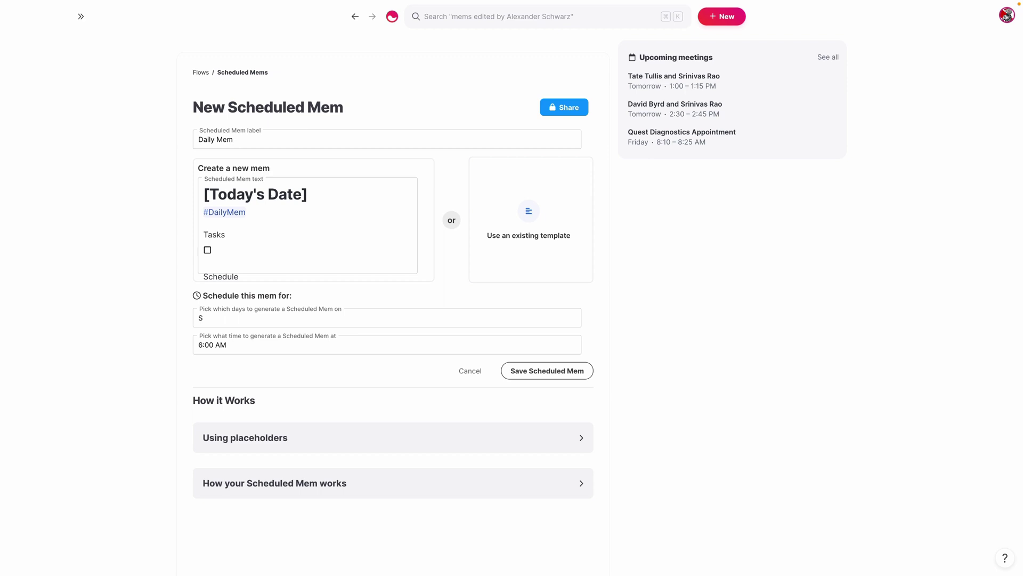
{"action": "type", "text": "yub"}
{"action": "key", "text": "BackSpace"}
{"action": "key", "text": "BackSpace"}
{"action": "key", "text": "BackSpace"}
{"action": "type", "text": "unday"}
Replace the template with 'Weekly Log Week of [Date]' and an empty bullet, then save
{"action": "left_click_drag", "start_coordinate": [266, 250], "coordinate": [200, 192]}
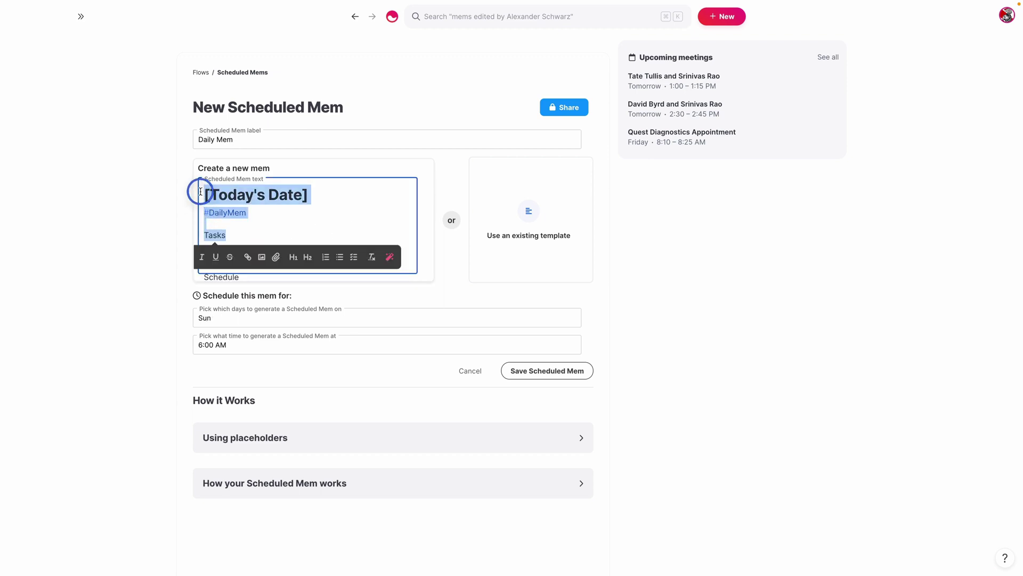
{"action": "type", "text": "Weigh"}
{"action": "key", "text": "BackSpace"}
{"action": "key", "text": "BackSpace"}
{"action": "key", "text": "BackSpace"}
{"action": "key", "text": "BackSpace"}
{"action": "key", "text": "BackSpace"}
{"action": "key", "text": "BackSpace"}
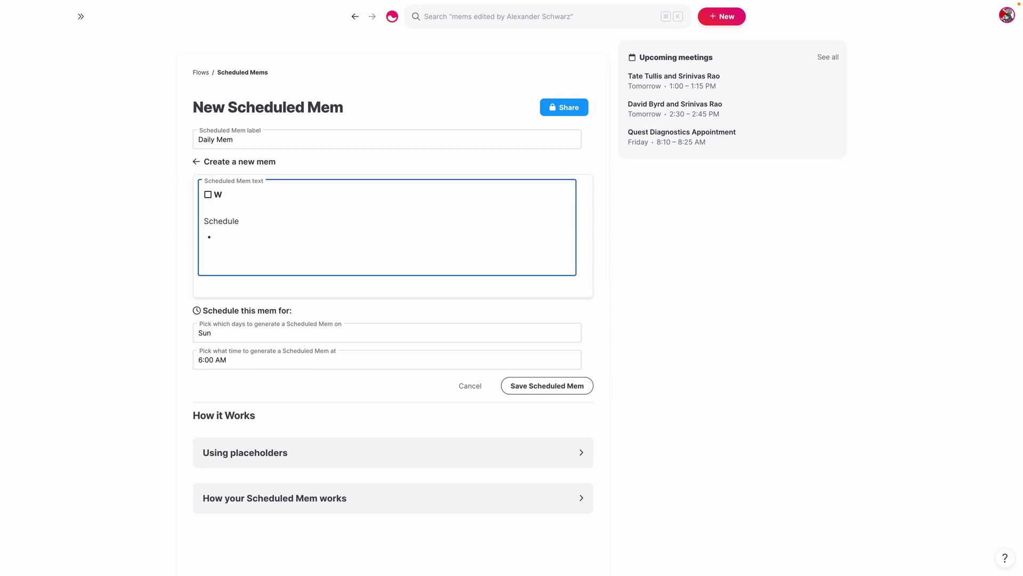
{"action": "type", "text": "We"}
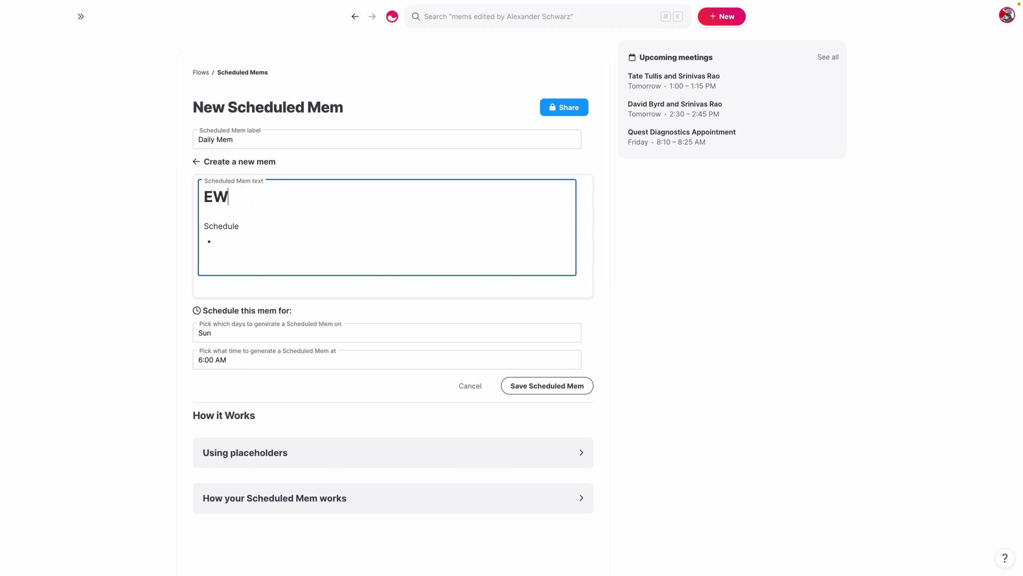
{"action": "key", "text": "BackSpace"}
{"action": "key", "text": "BackSpace"}
{"action": "type", "text": "Weekly Log"}
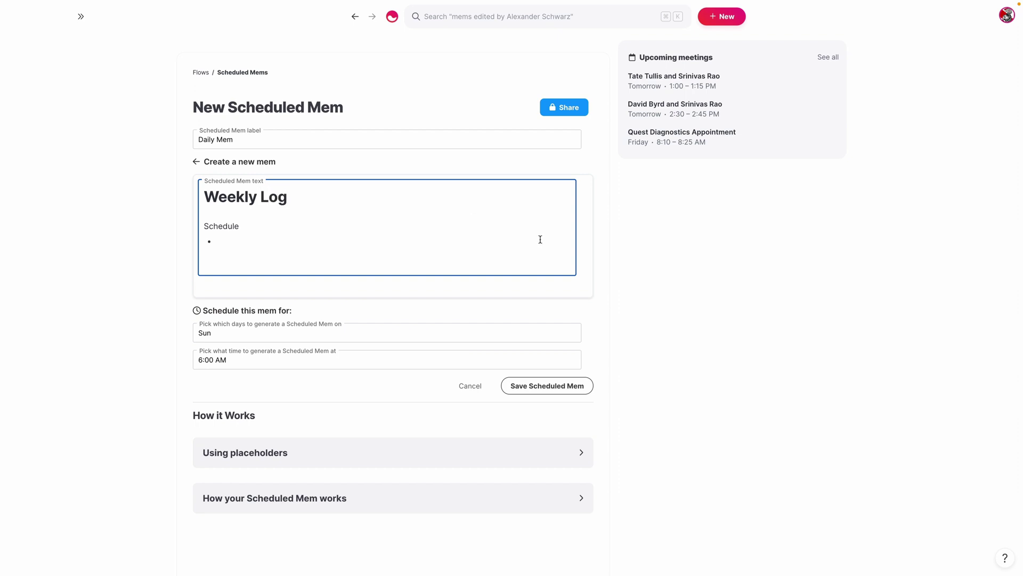
{"action": "left_click", "coordinate": [437, 459]}
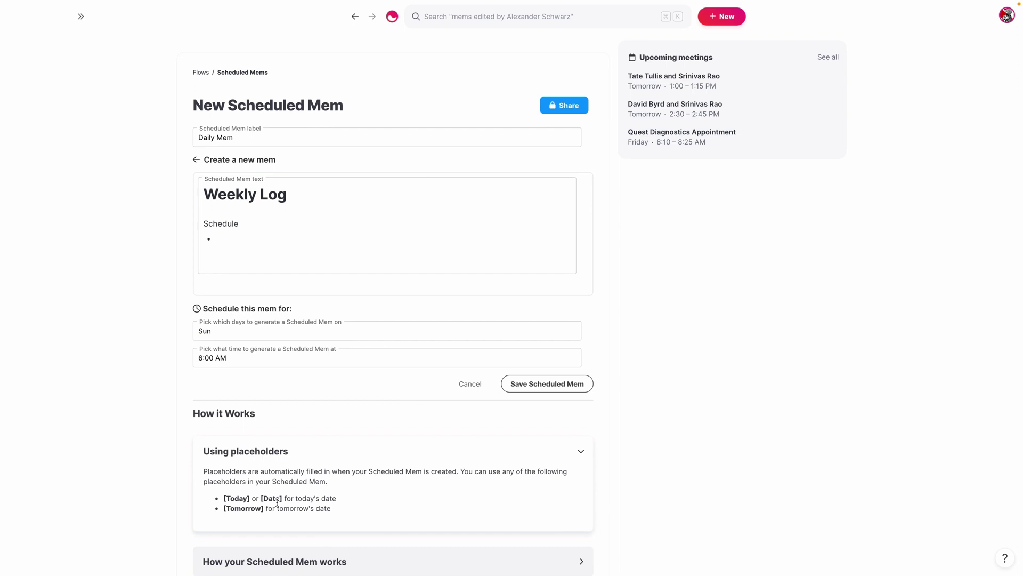
{"action": "left_click", "coordinate": [313, 200]}
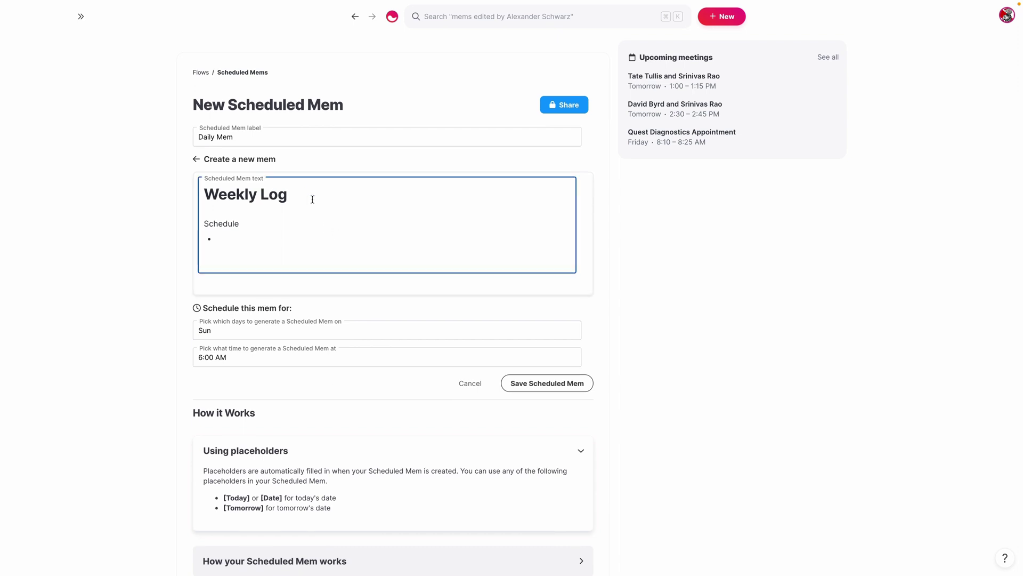
{"action": "type", "text": "W"}
{"action": "key", "text": "BackSpace"}
{"action": "type", "text": "Week of [Date]"}
{"action": "left_click_drag", "start_coordinate": [250, 229], "coordinate": [184, 224]}
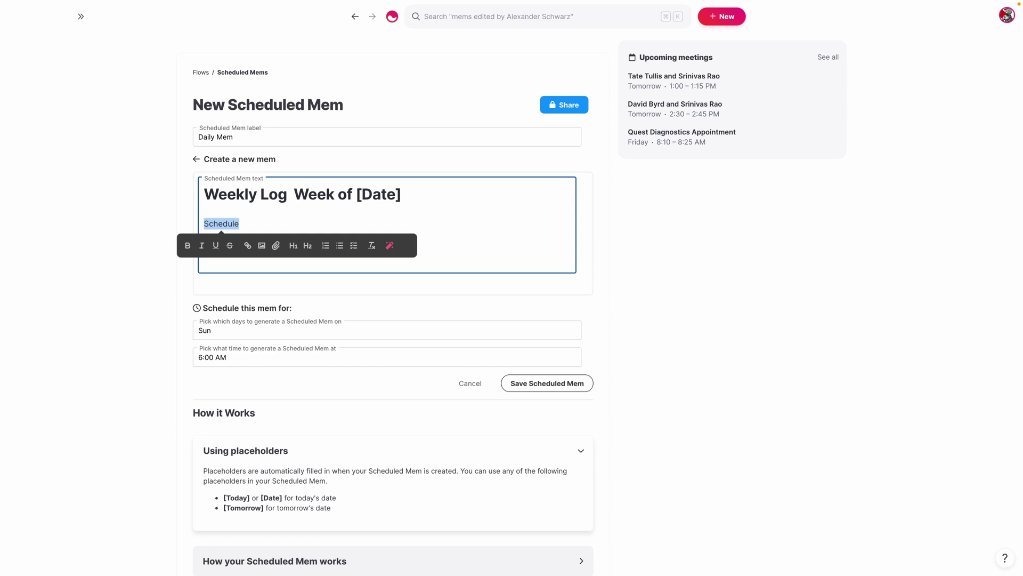
{"action": "type", "text": "-"}
{"action": "left_click", "coordinate": [541, 388]}
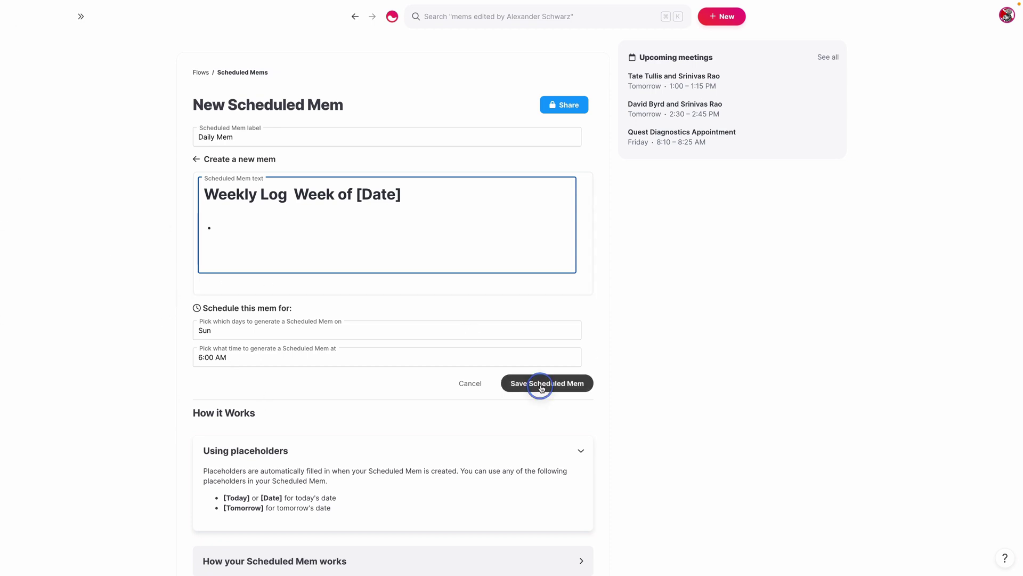
{"action": "left_click", "coordinate": [581, 207]}
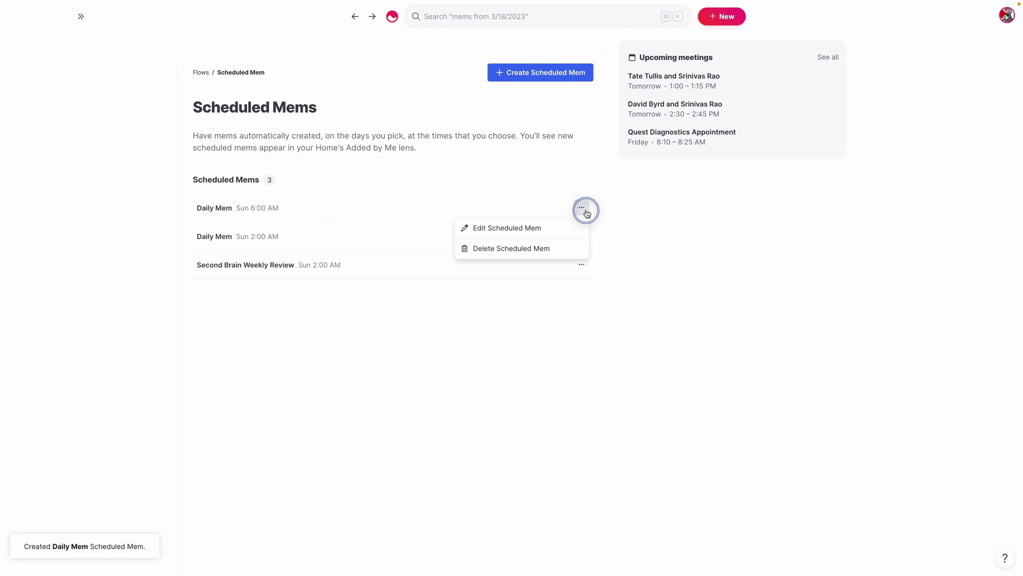
{"action": "left_click", "coordinate": [544, 227]}
{"action": "left_click", "coordinate": [247, 138]}
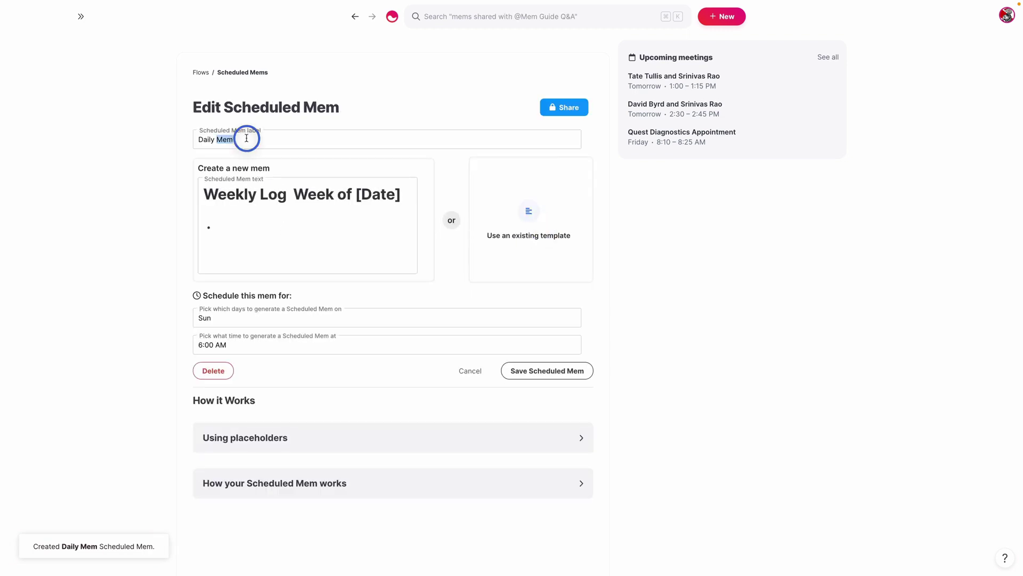
{"action": "key", "text": "BackSpace"}
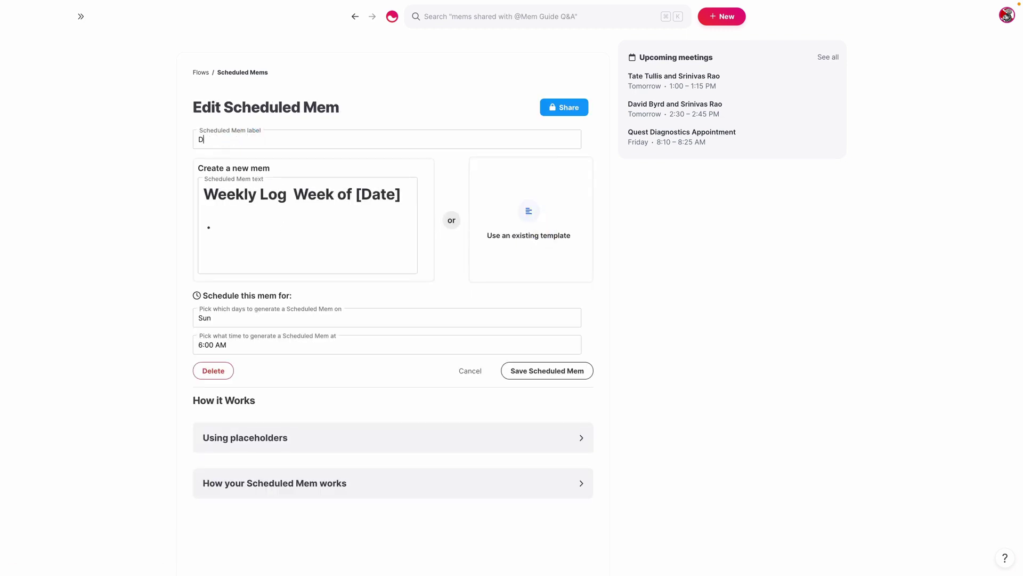
{"action": "key", "text": "BackSpace"}
{"action": "type", "text": "Weekly Log"}
{"action": "left_click", "coordinate": [224, 212]}
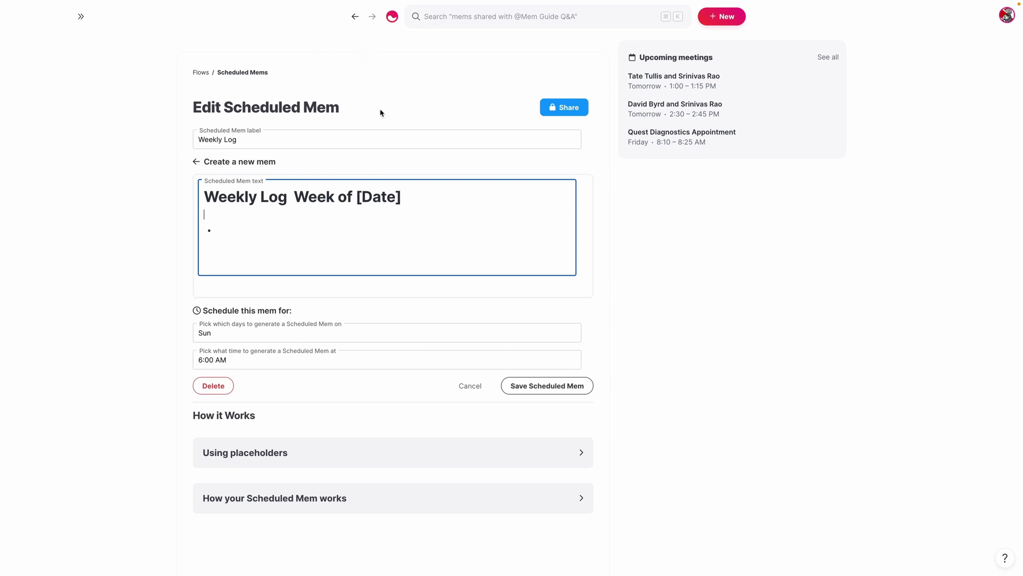
{"action": "left_click", "coordinate": [354, 16]}
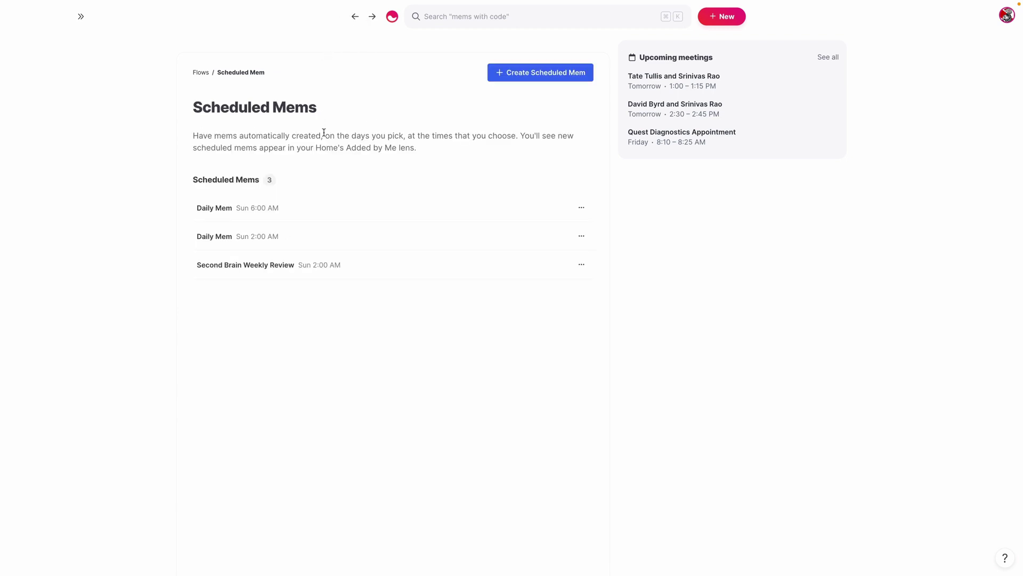
{"action": "left_click", "coordinate": [349, 24]}
Go back to the Weekly Log example, move the index to the left pane, and close the Weekly Log
{"action": "left_click", "coordinate": [354, 25]}
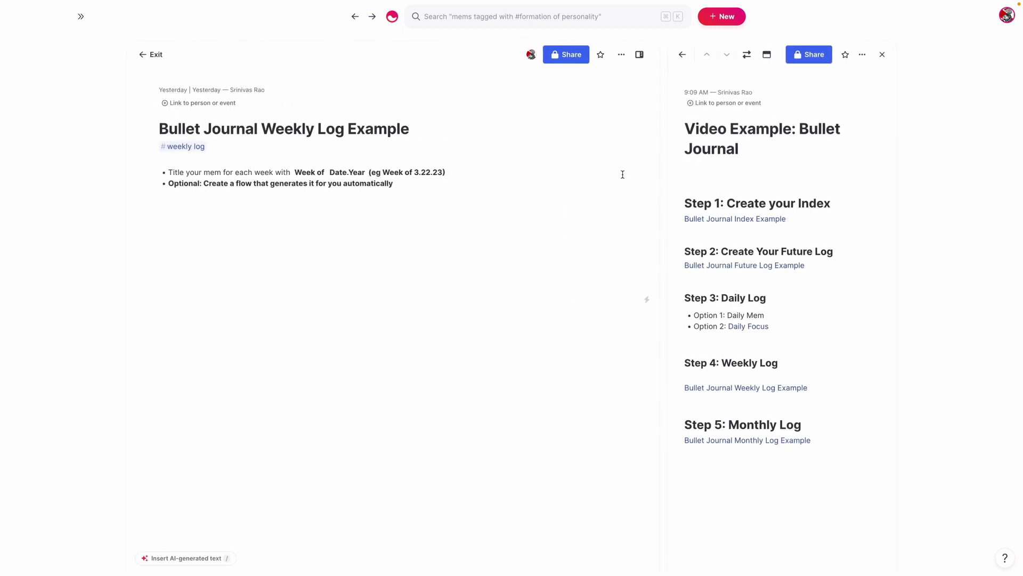
{"action": "left_click", "coordinate": [746, 54]}
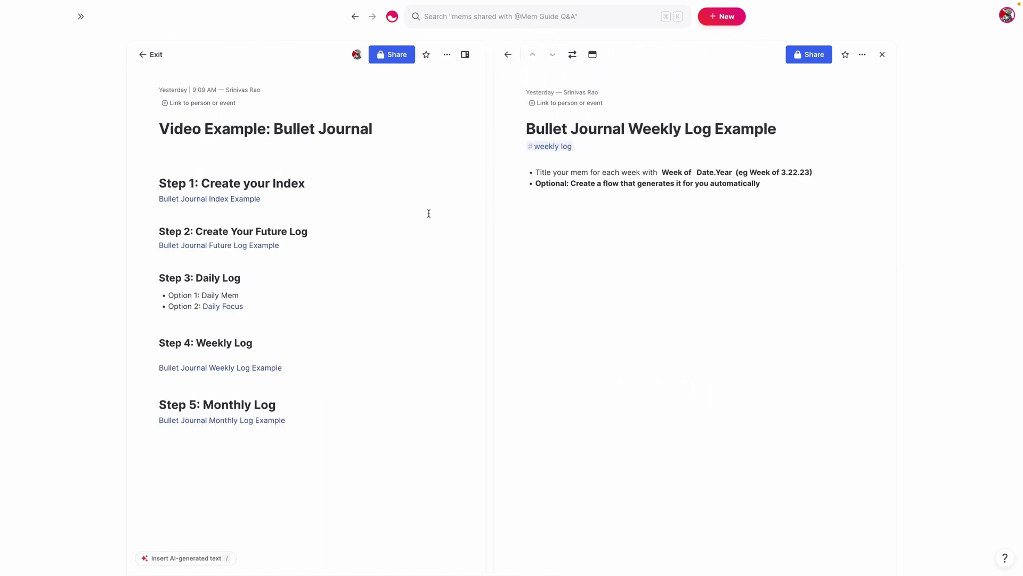
{"action": "left_click", "coordinate": [882, 55]}
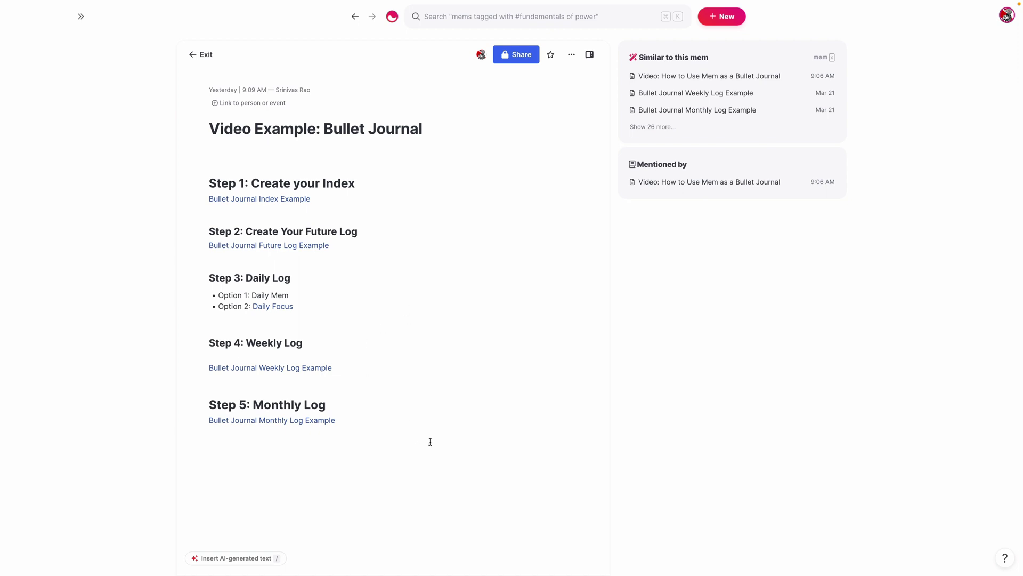
Open the Monthly Log Example as the main mem and start a new line under Tasks
{"action": "left_click", "coordinate": [297, 422]}
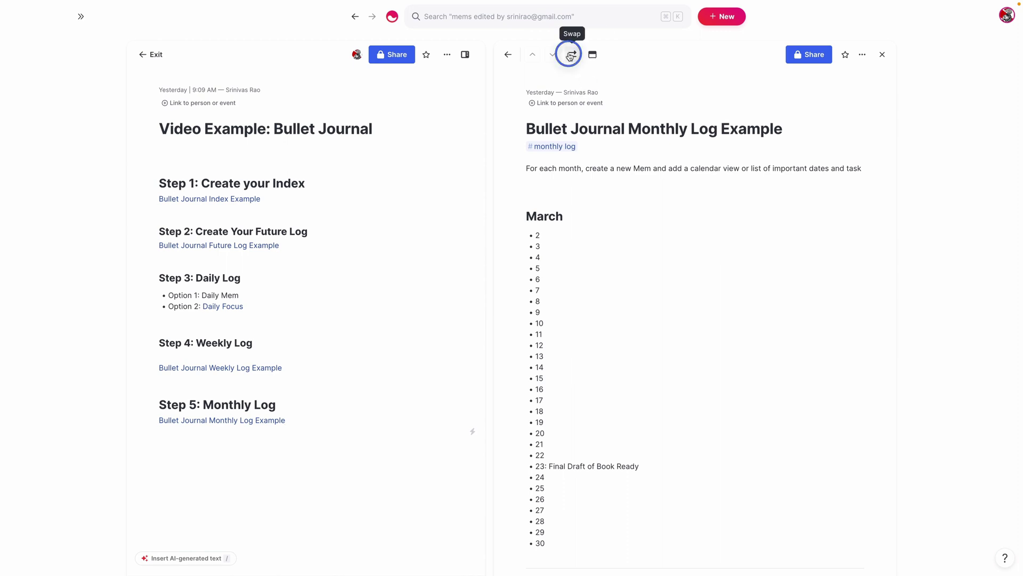
{"action": "left_click", "coordinate": [572, 55]}
{"action": "scroll", "coordinate": [364, 300], "scroll_direction": "down", "scroll_amount": 5}
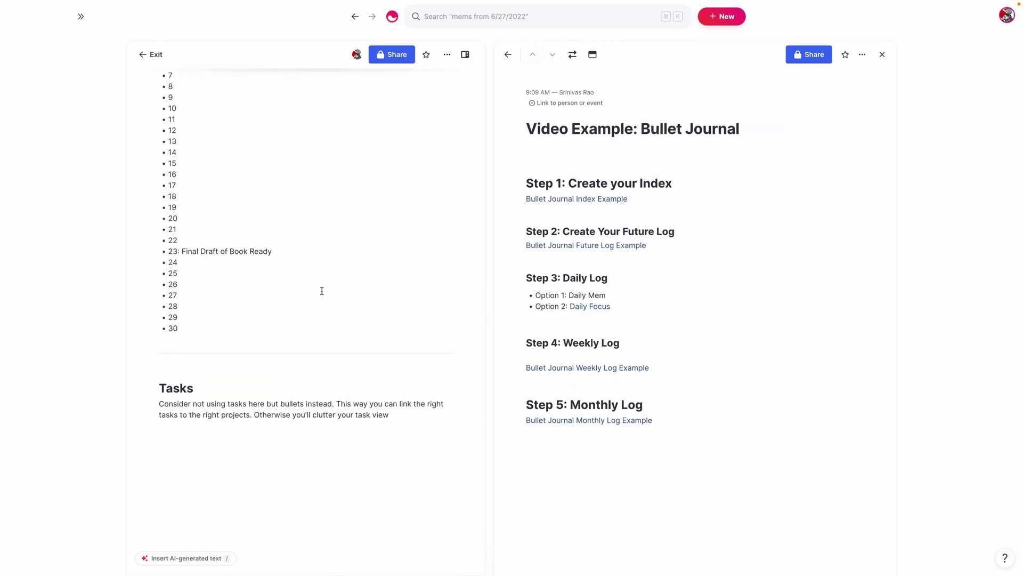
{"action": "scroll", "coordinate": [167, 292], "scroll_direction": "up", "scroll_amount": 5}
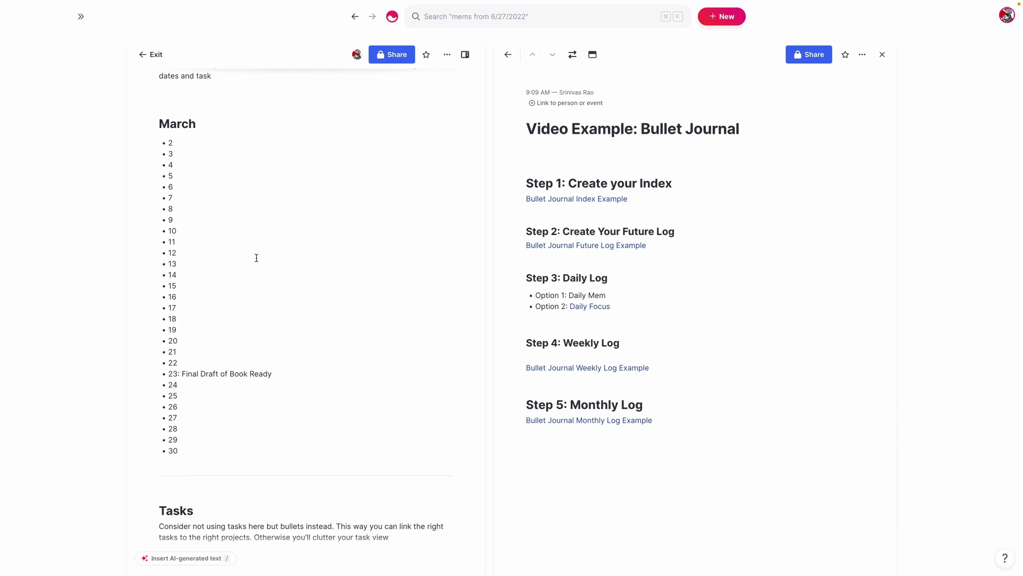
{"action": "scroll", "coordinate": [267, 259], "scroll_direction": "down", "scroll_amount": 5}
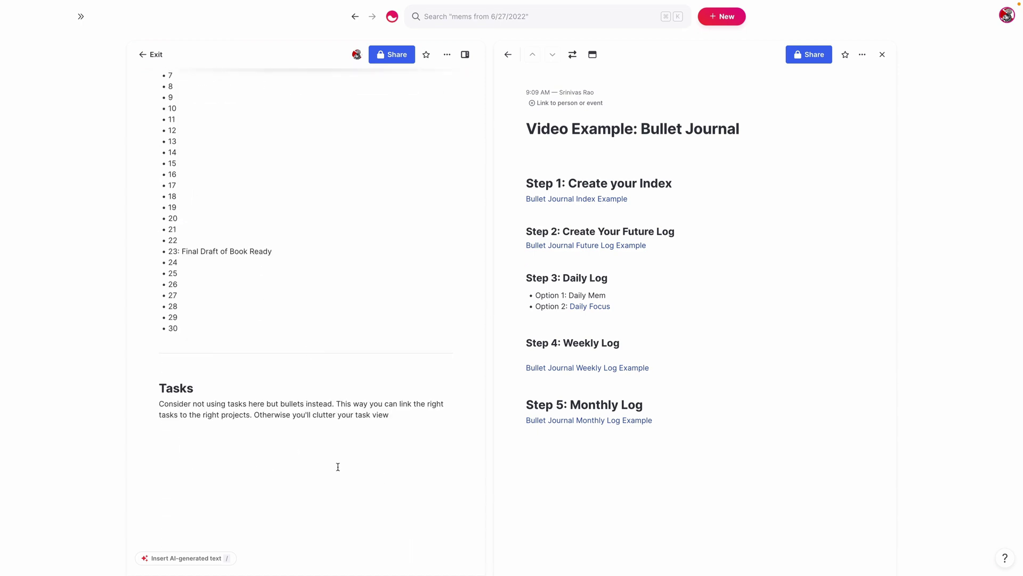
{"action": "left_click", "coordinate": [359, 446]}
{"action": "scroll", "coordinate": [277, 290], "scroll_direction": "up", "scroll_amount": 5}
{"action": "scroll", "coordinate": [281, 320], "scroll_direction": "down", "scroll_amount": 5}
Add Tasks bullets @-linking Video Example: Bullet Journal and Book Marketing Plan for The Artificially Intelligent Creative
{"action": "type", "text": "- "}
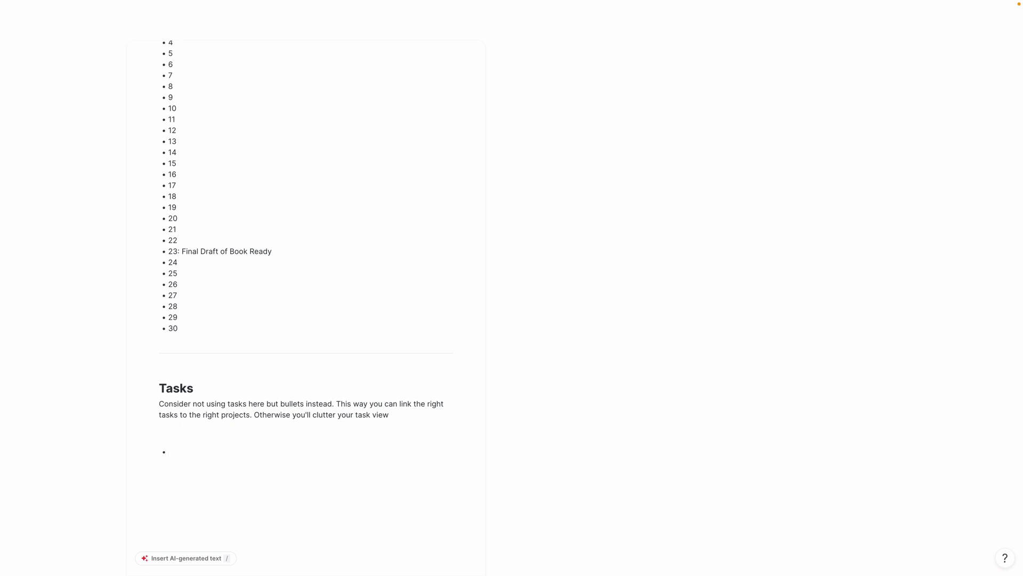
{"action": "type", "text": "Publish @video"}
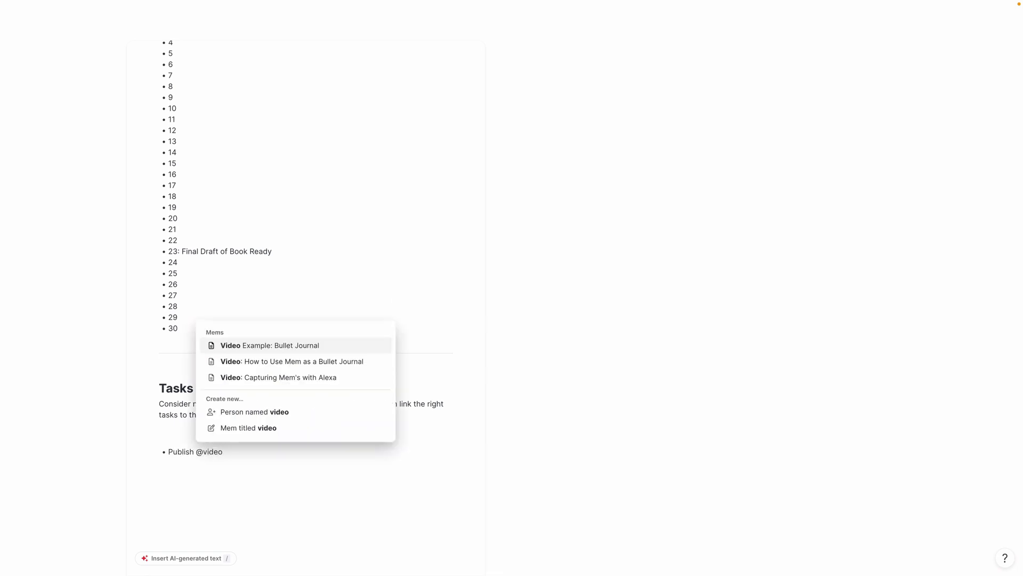
{"action": "key", "text": "Return"}
{"action": "type", "text": "@Book mak"}
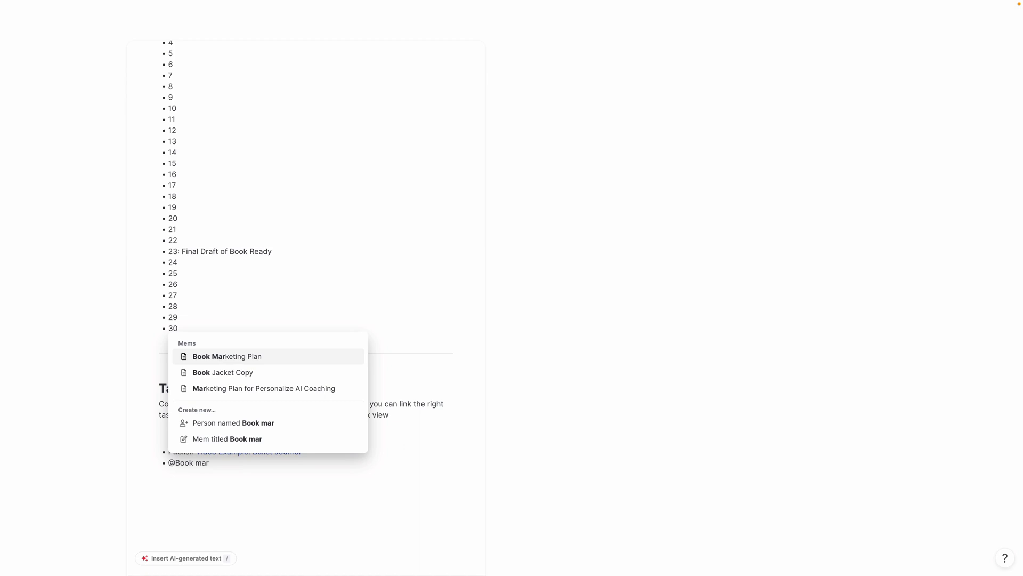
{"action": "key", "text": "Return"}
{"action": "type", "text": "for "}
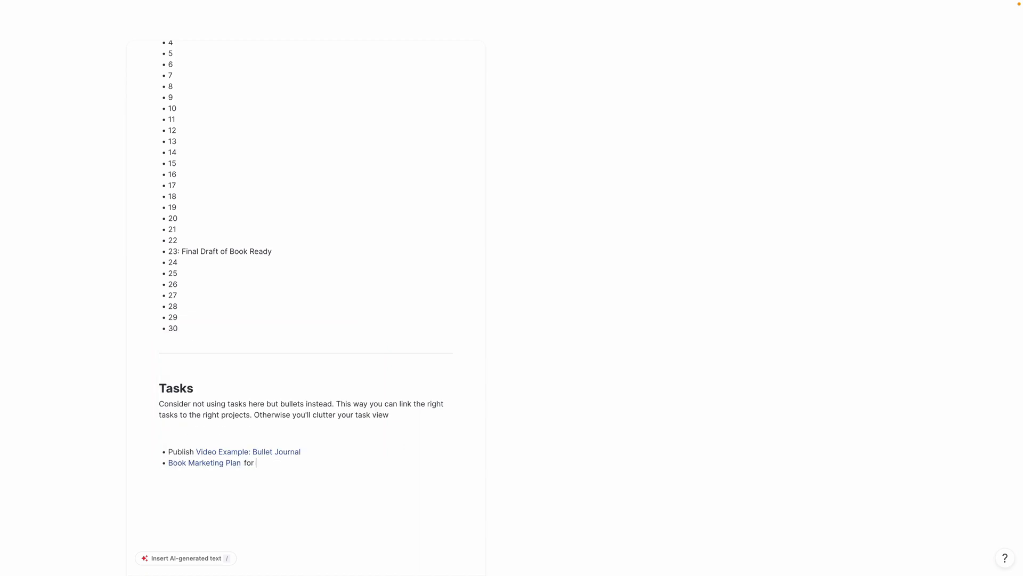
{"action": "type", "text": "@the arit"}
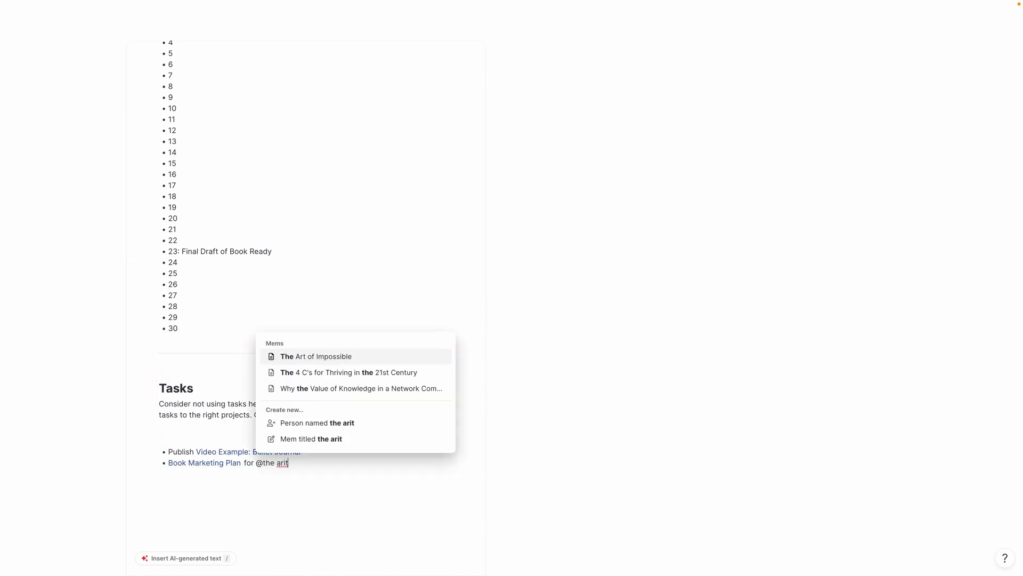
{"action": "key", "text": "BackSpace"}
{"action": "key", "text": "BackSpace"}
{"action": "type", "text": "t"}
{"action": "key", "text": "Return"}
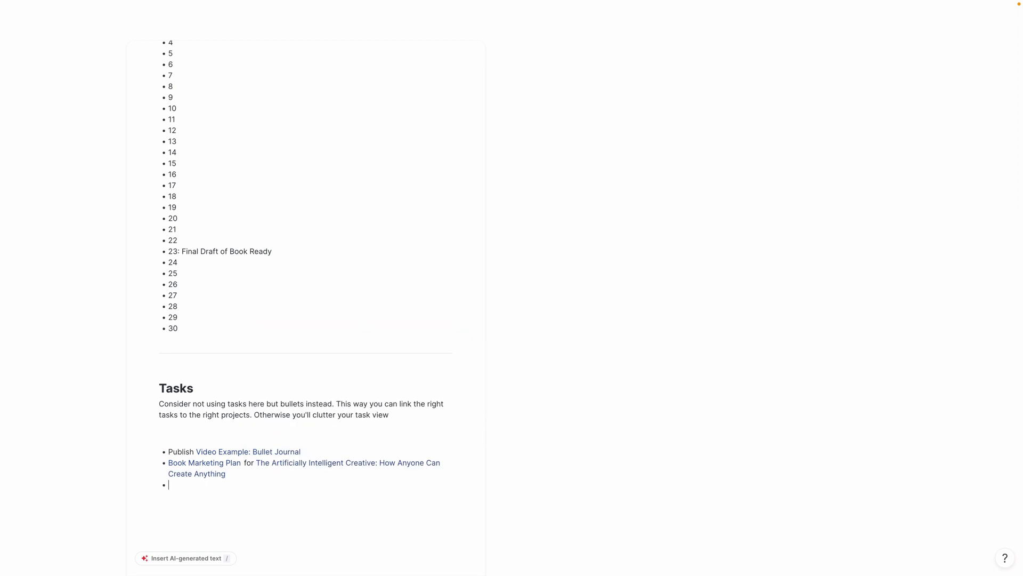
{"action": "left_click", "coordinate": [296, 451]}
Scroll the monthly log and bring the Video Example: Bullet Journal mem into the main view
{"action": "scroll", "coordinate": [249, 356], "scroll_direction": "up", "scroll_amount": 5}
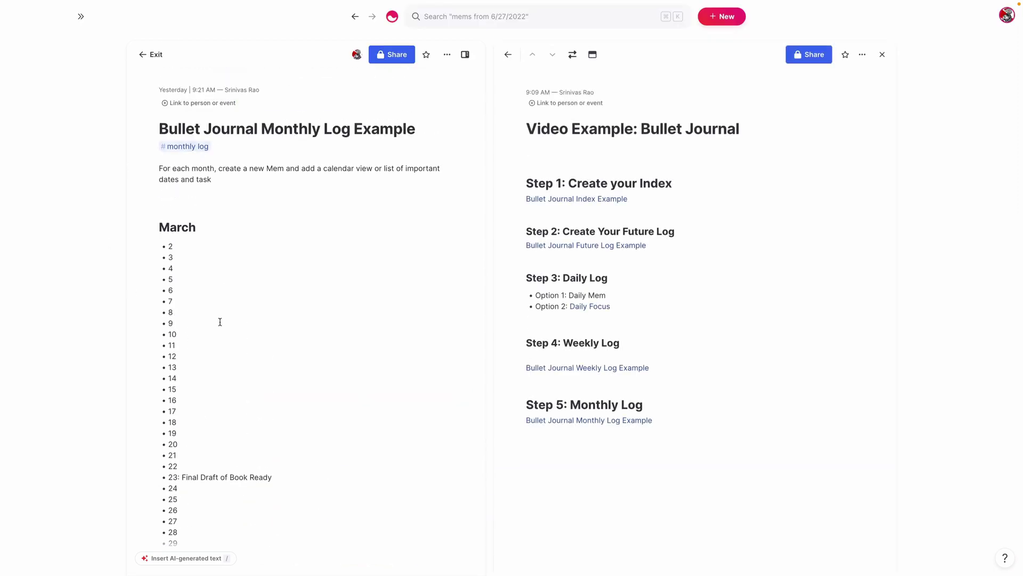
{"action": "scroll", "coordinate": [206, 299], "scroll_direction": "down", "scroll_amount": 3}
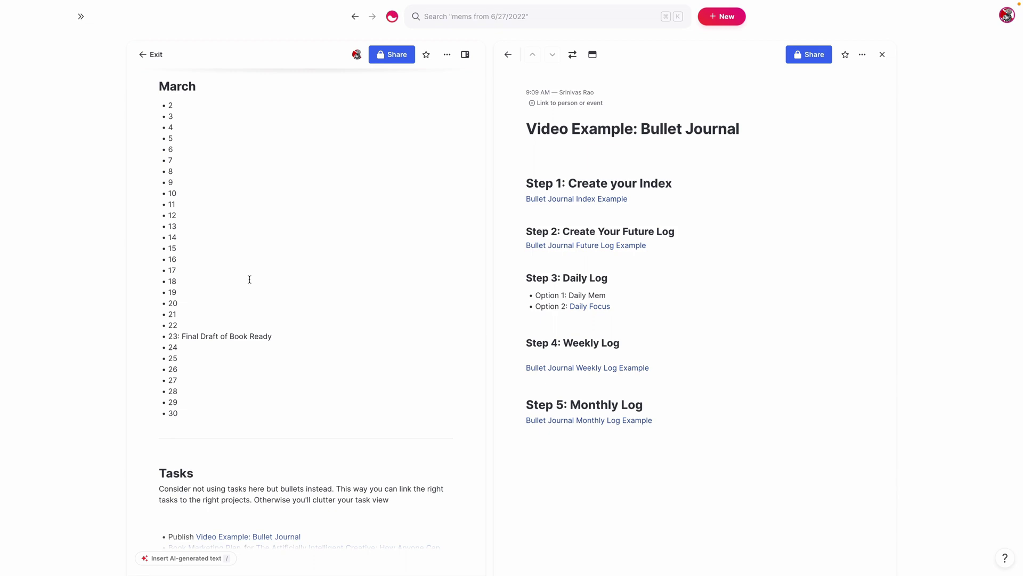
{"action": "left_click", "coordinate": [192, 340]}
{"action": "scroll", "coordinate": [222, 219], "scroll_direction": "down", "scroll_amount": 1}
{"action": "scroll", "coordinate": [217, 238], "scroll_direction": "up", "scroll_amount": 3}
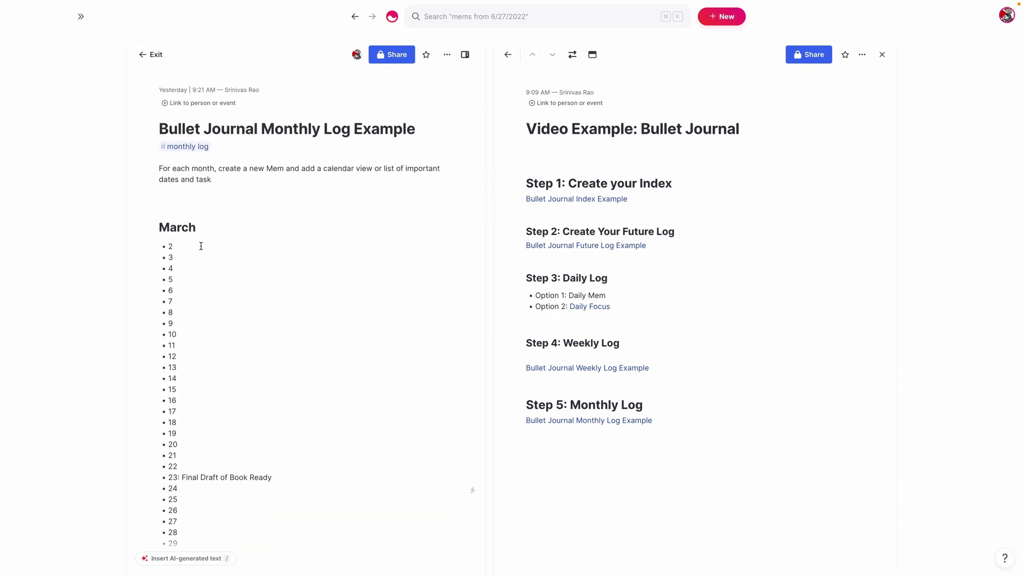
{"action": "scroll", "coordinate": [224, 332], "scroll_direction": "down", "scroll_amount": 1}
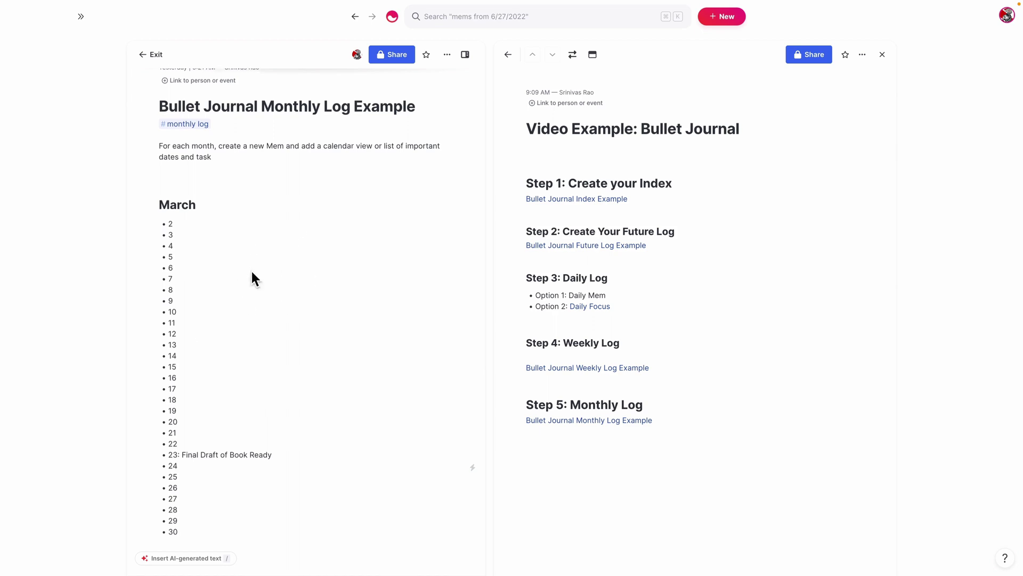
{"action": "scroll", "coordinate": [235, 231], "scroll_direction": "down", "scroll_amount": 4}
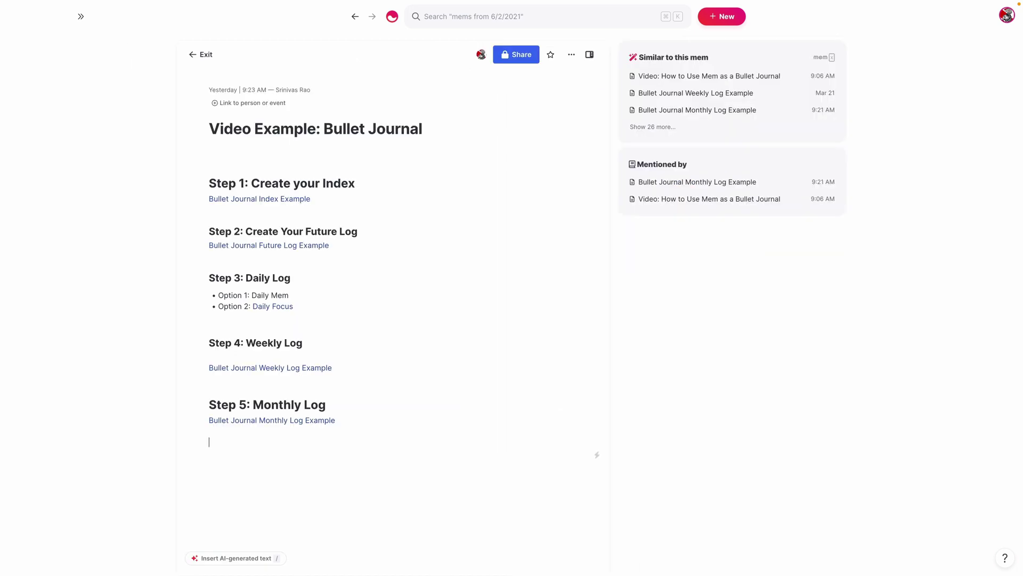
{"action": "key", "text": "Return"}
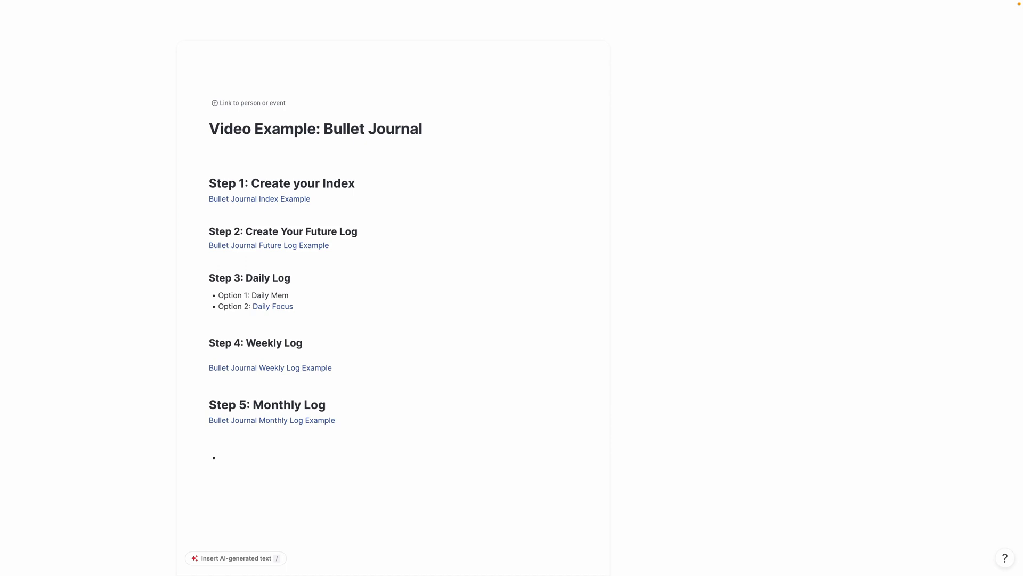
{"action": "type", "text": "@ai t"}
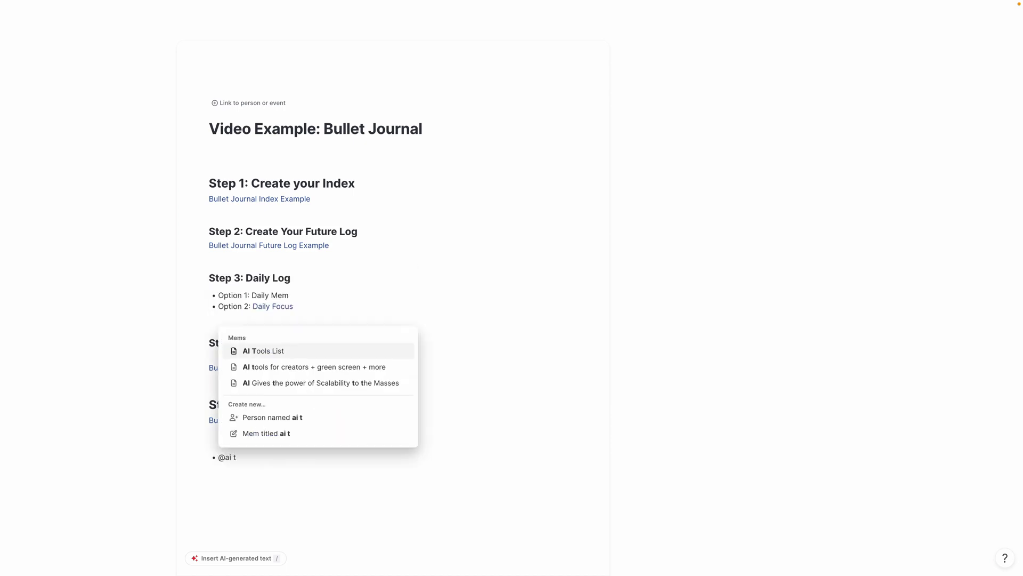
{"action": "key", "text": "Return"}
{"action": "left_click", "coordinate": [244, 458]}
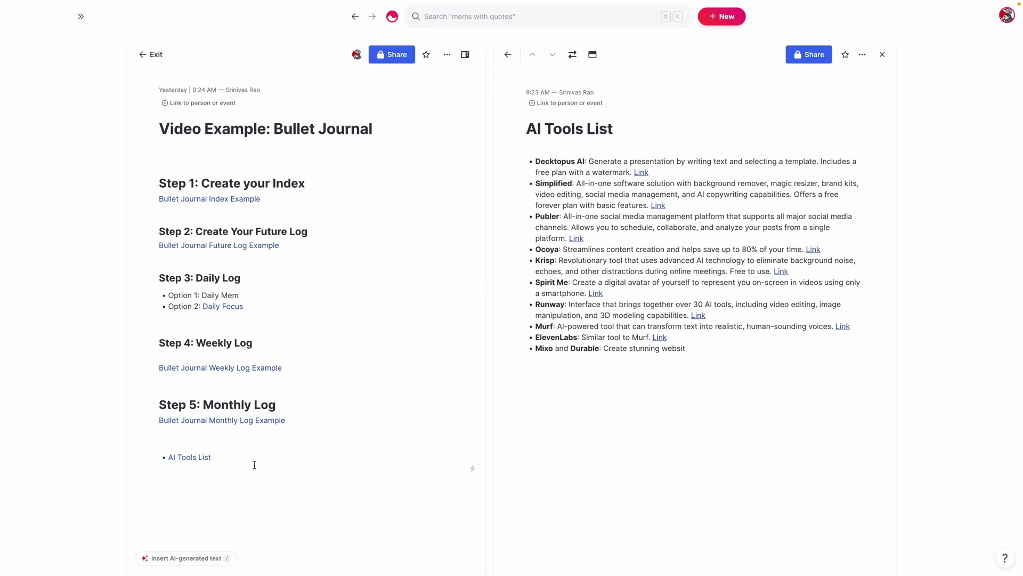
{"action": "left_click", "coordinate": [221, 199]}
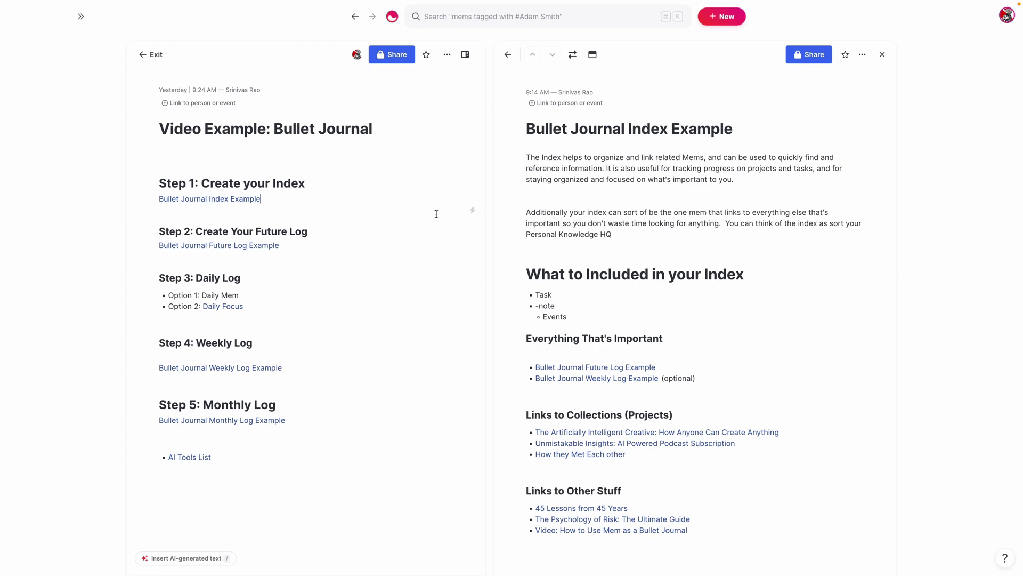
{"action": "scroll", "coordinate": [607, 352], "scroll_direction": "down", "scroll_amount": 3}
{"action": "left_click", "coordinate": [607, 343]}
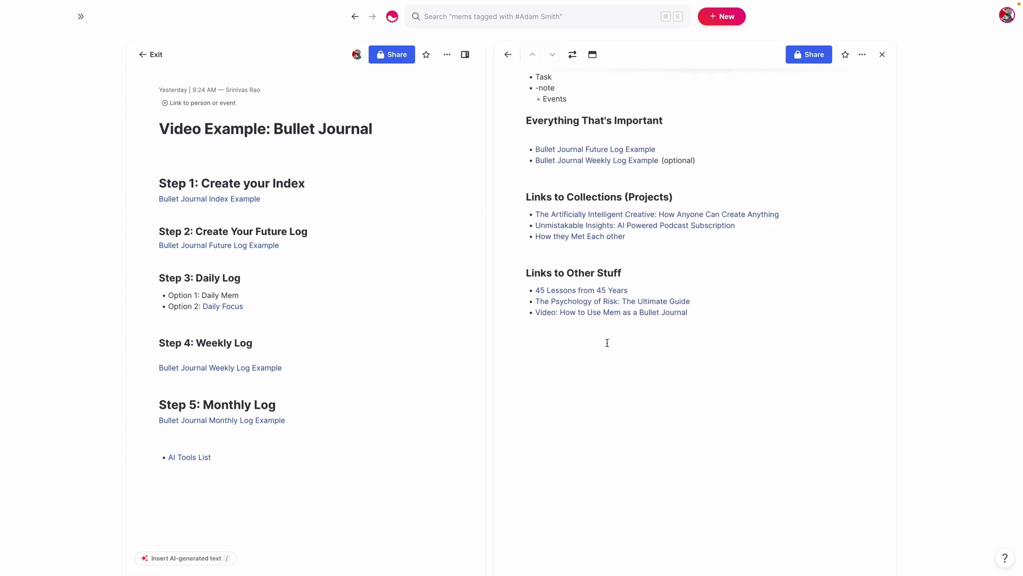
{"action": "type", "text": "- @aI tool"}
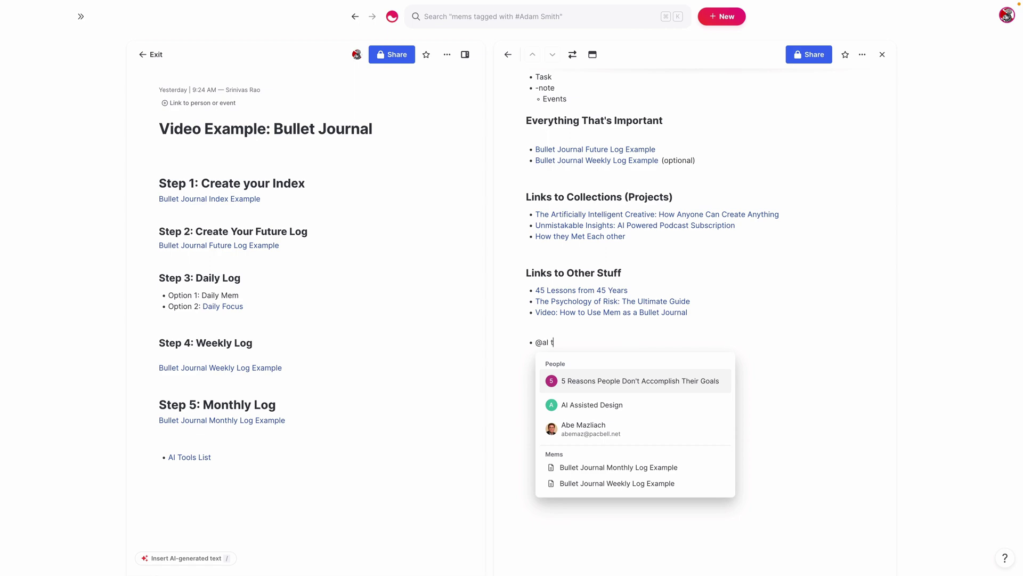
{"action": "key", "text": "Return"}
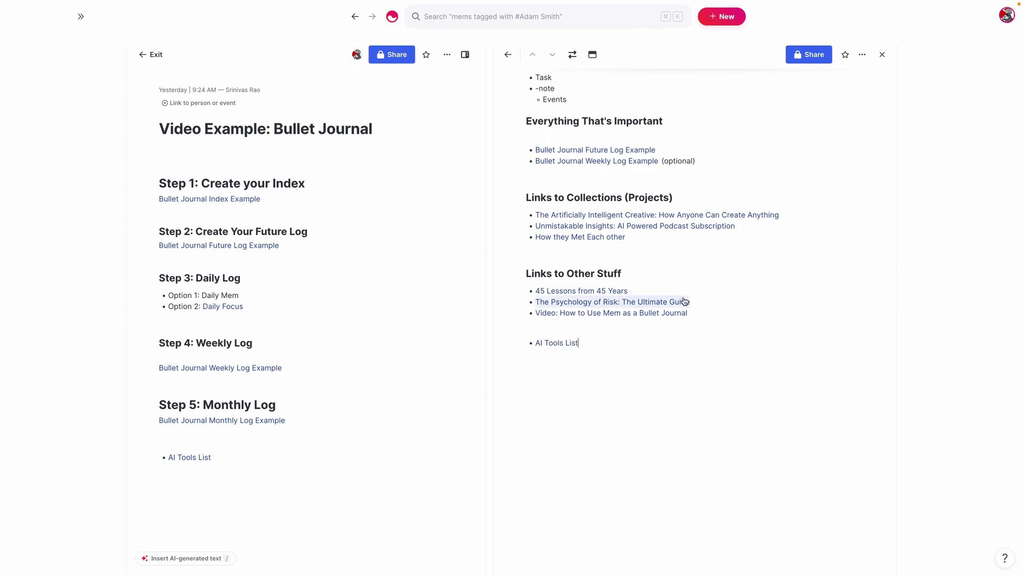
Scroll through the index example to review the new AI Tools List bullet under Links to Other Stuff
{"action": "scroll", "coordinate": [659, 300], "scroll_direction": "up", "scroll_amount": 5}
{"action": "scroll", "coordinate": [506, 200], "scroll_direction": "down", "scroll_amount": 3}
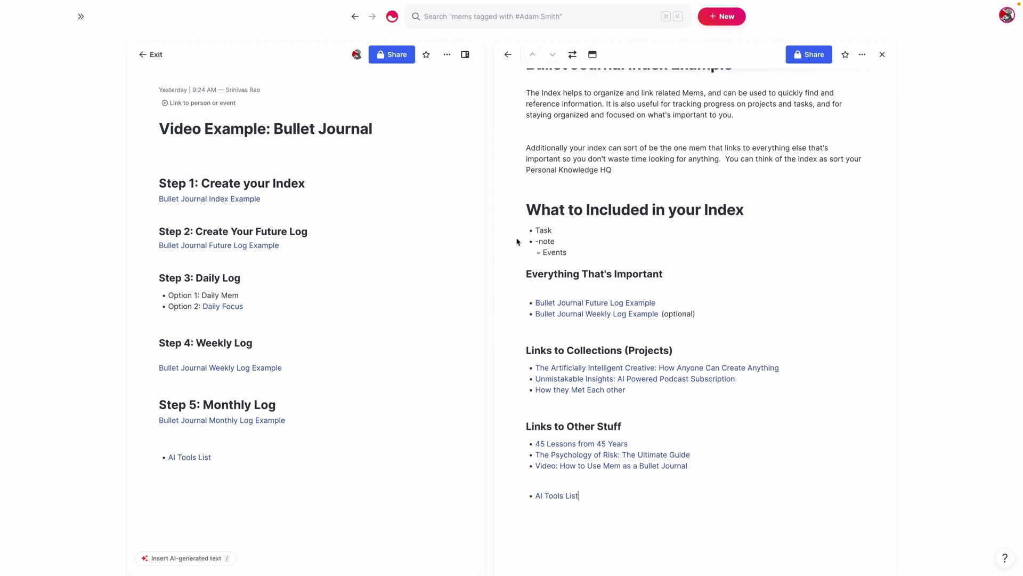
{"action": "scroll", "coordinate": [581, 302], "scroll_direction": "down", "scroll_amount": 1}
{"action": "scroll", "coordinate": [581, 302], "scroll_direction": "down", "scroll_amount": 7}
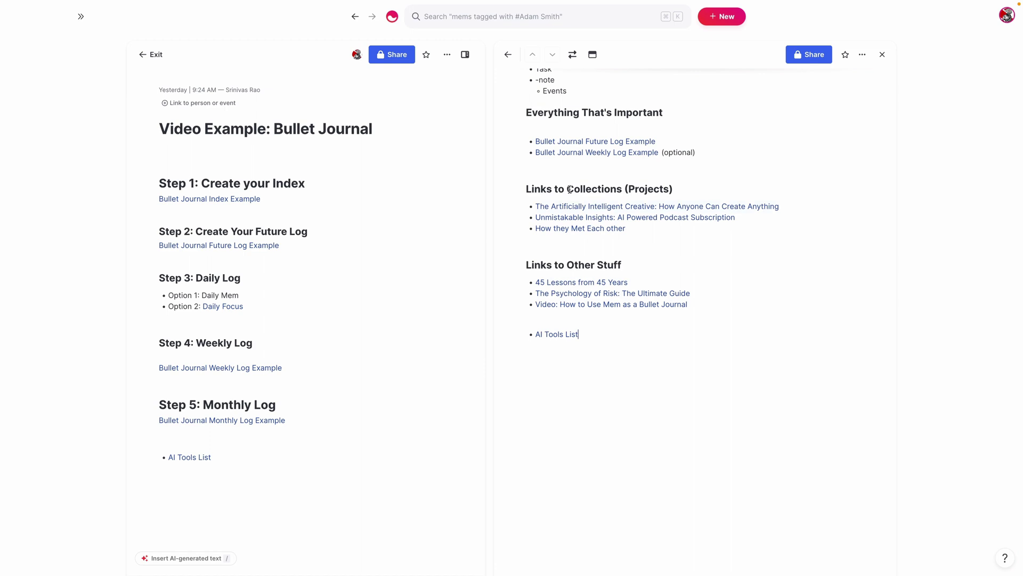
{"action": "scroll", "coordinate": [539, 237], "scroll_direction": "up", "scroll_amount": 1}
{"action": "scroll", "coordinate": [549, 256], "scroll_direction": "up", "scroll_amount": 6}
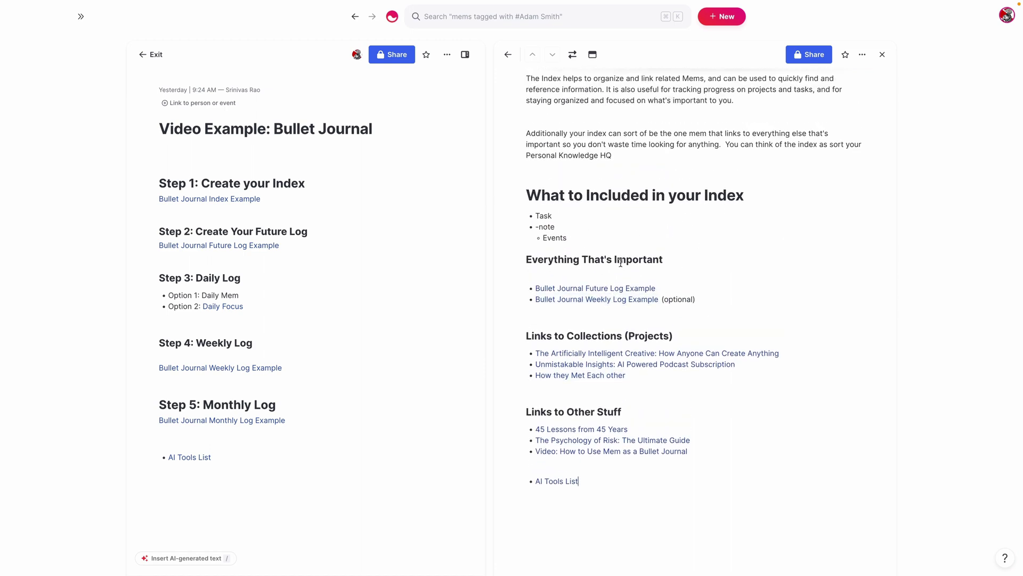
{"action": "scroll", "coordinate": [609, 247], "scroll_direction": "up", "scroll_amount": 3}
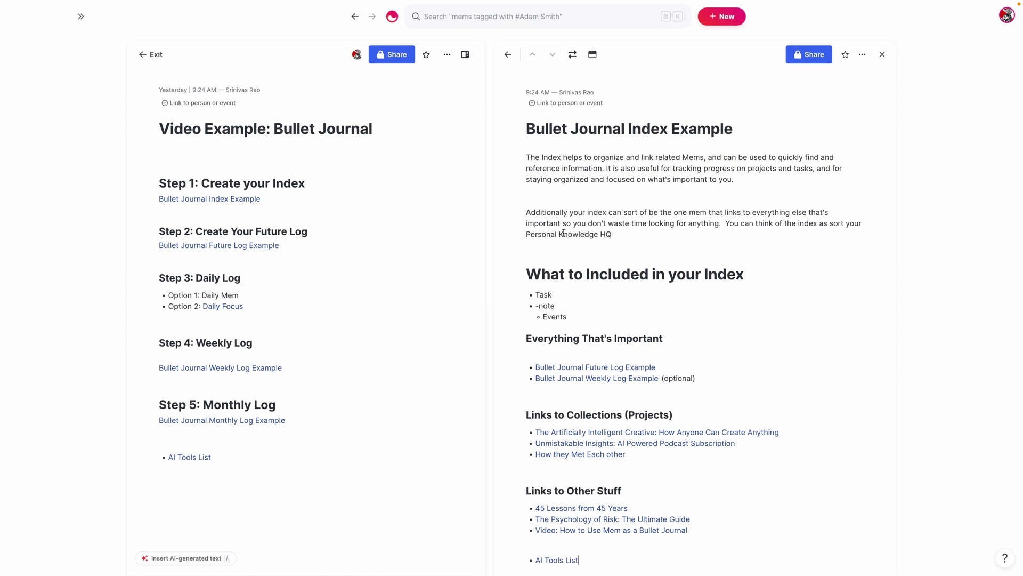
{"action": "scroll", "coordinate": [575, 197], "scroll_direction": "down", "scroll_amount": 4}
{"action": "scroll", "coordinate": [530, 266], "scroll_direction": "down", "scroll_amount": 1}
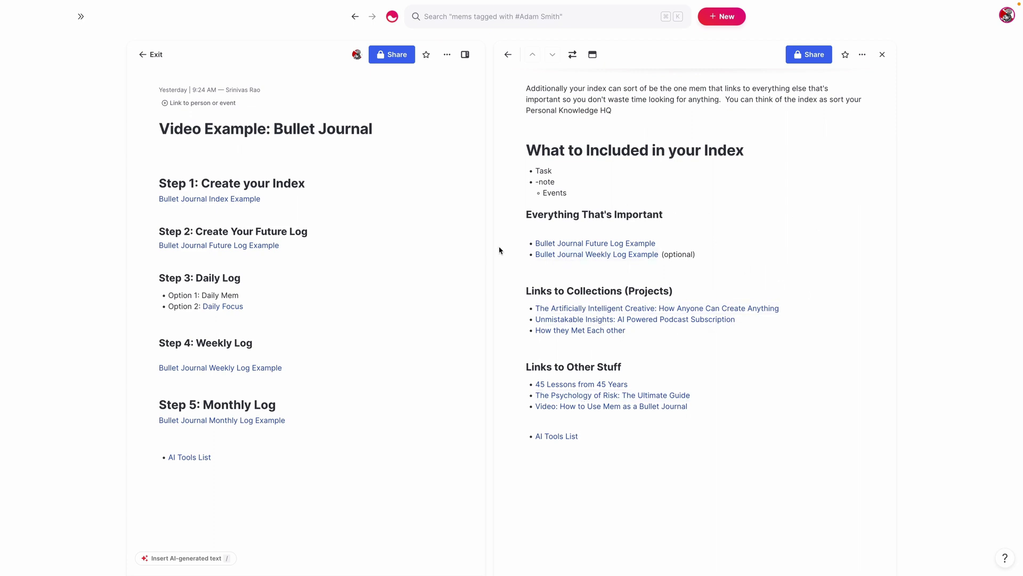
{"action": "scroll", "coordinate": [746, 214], "scroll_direction": "down", "scroll_amount": 1}
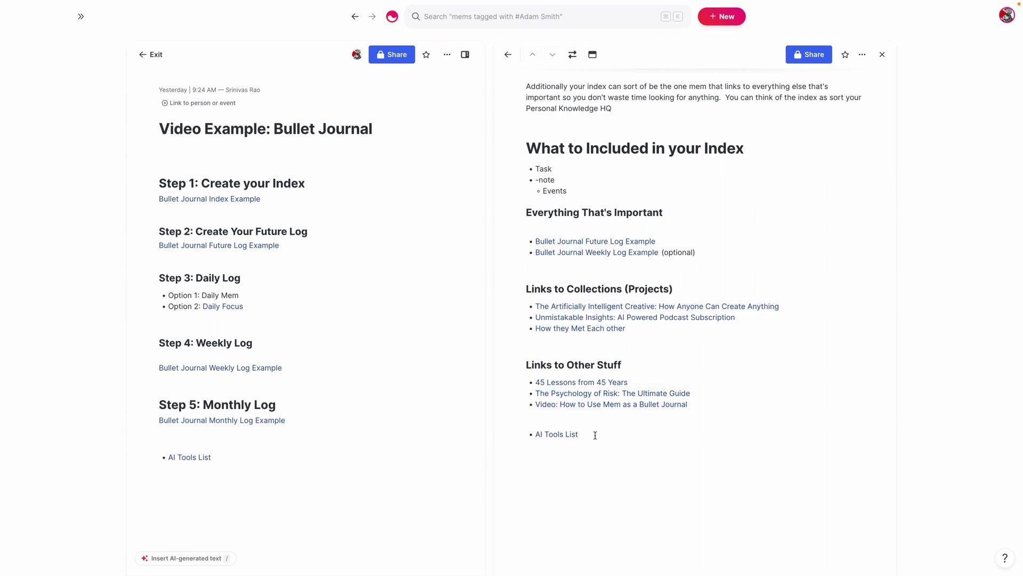
{"action": "scroll", "coordinate": [664, 414], "scroll_direction": "down", "scroll_amount": 1}
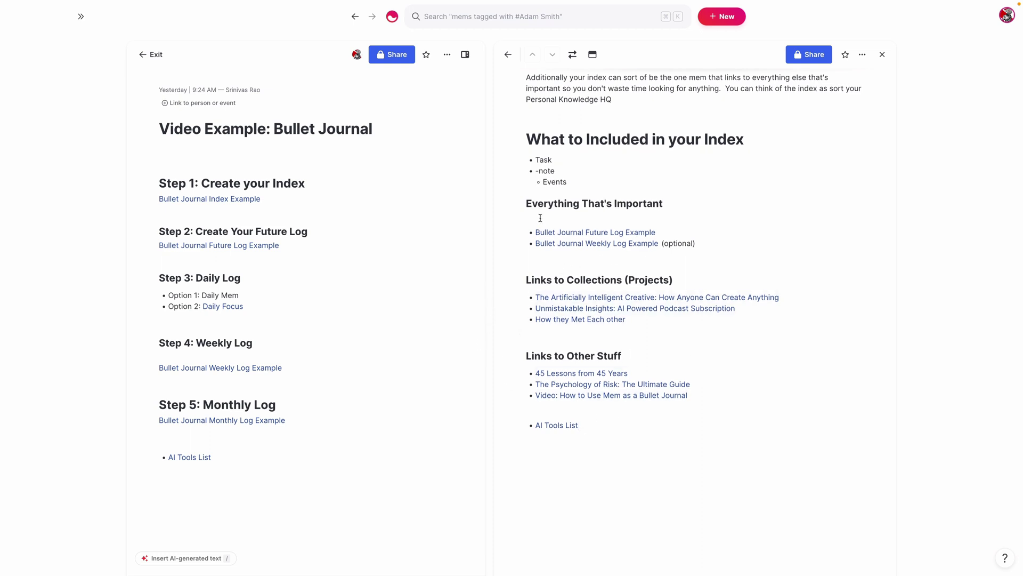
{"action": "scroll", "coordinate": [534, 257], "scroll_direction": "down", "scroll_amount": 1}
{"action": "scroll", "coordinate": [549, 272], "scroll_direction": "down", "scroll_amount": 4}
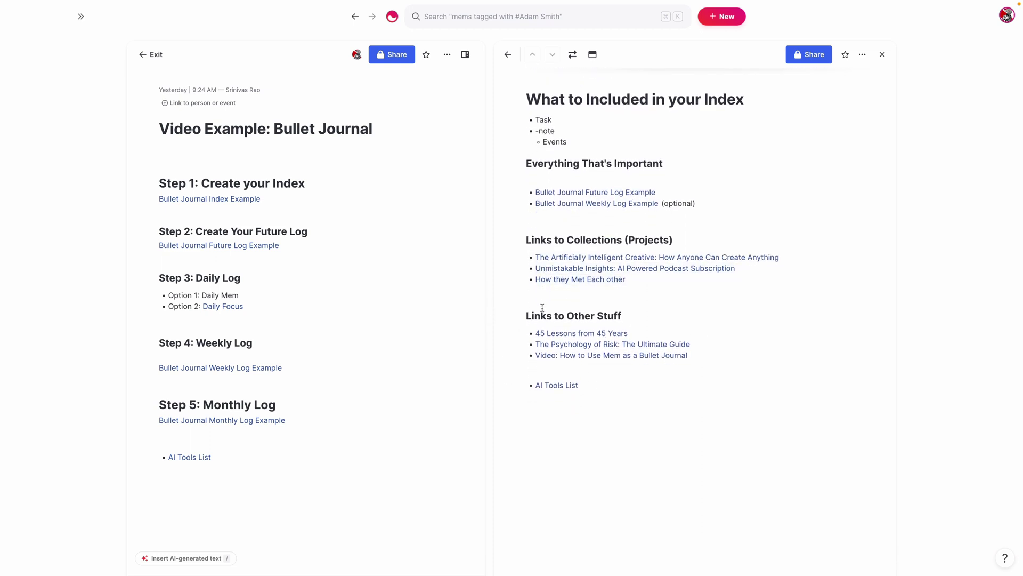